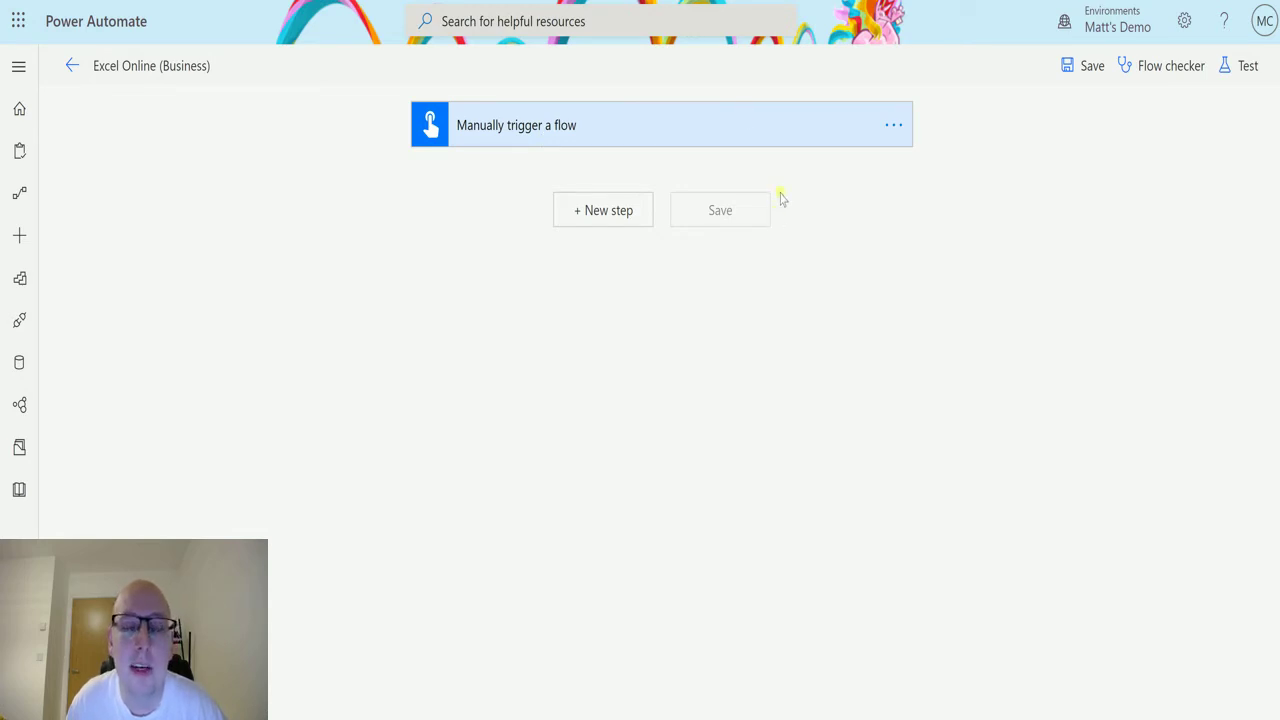
- Add an Excel Online (Business) "Get a row" action after the manual trigger, with its location set to OneDrive for Business
click(622, 212)
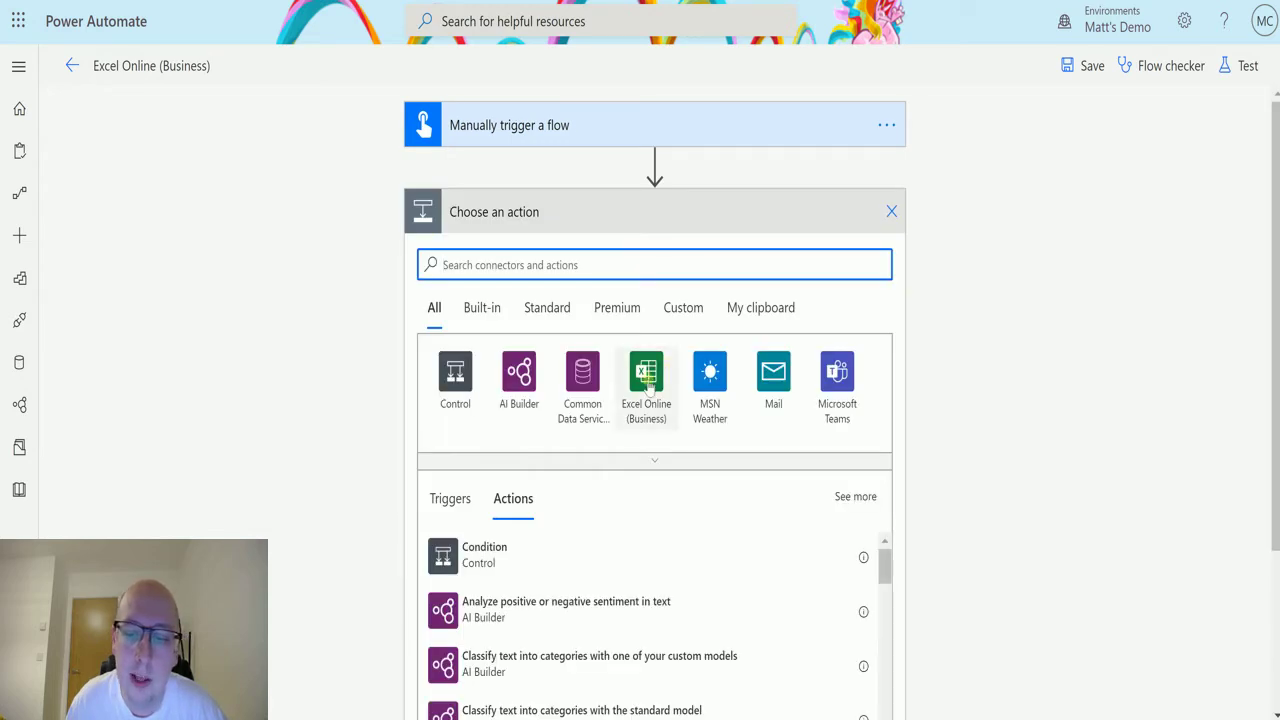
click(646, 374)
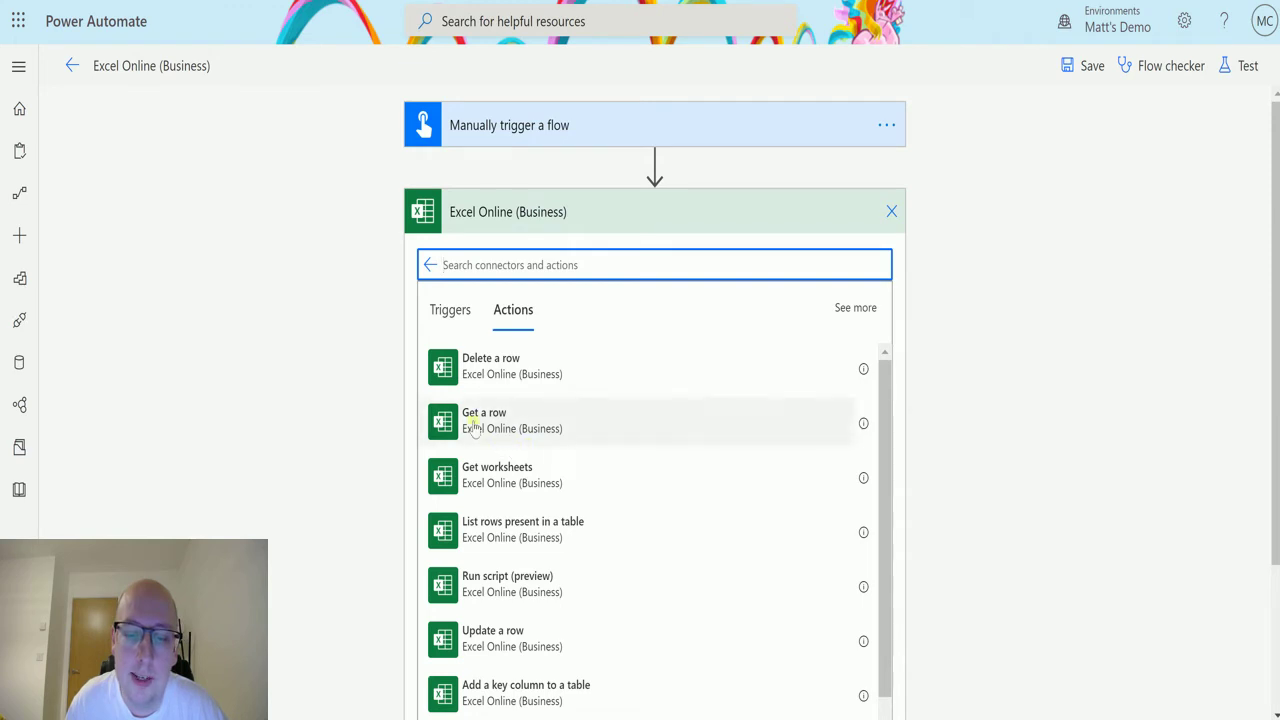
click(565, 414)
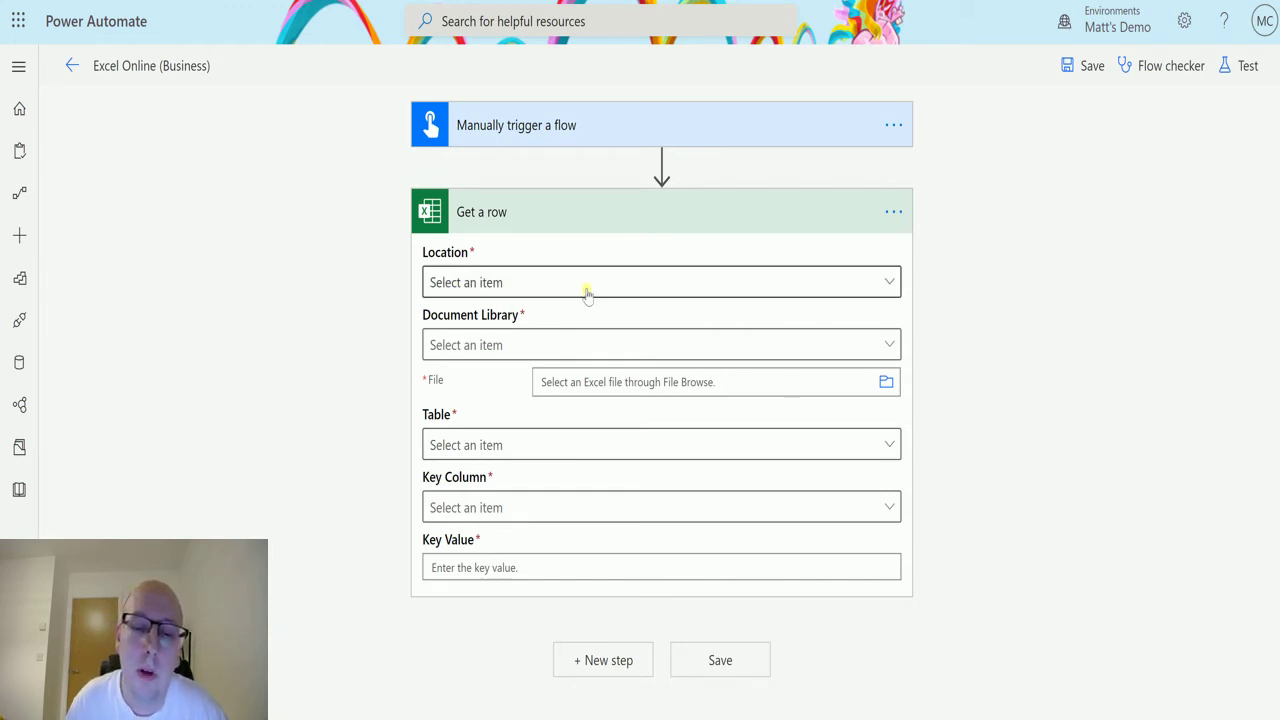
click(884, 282)
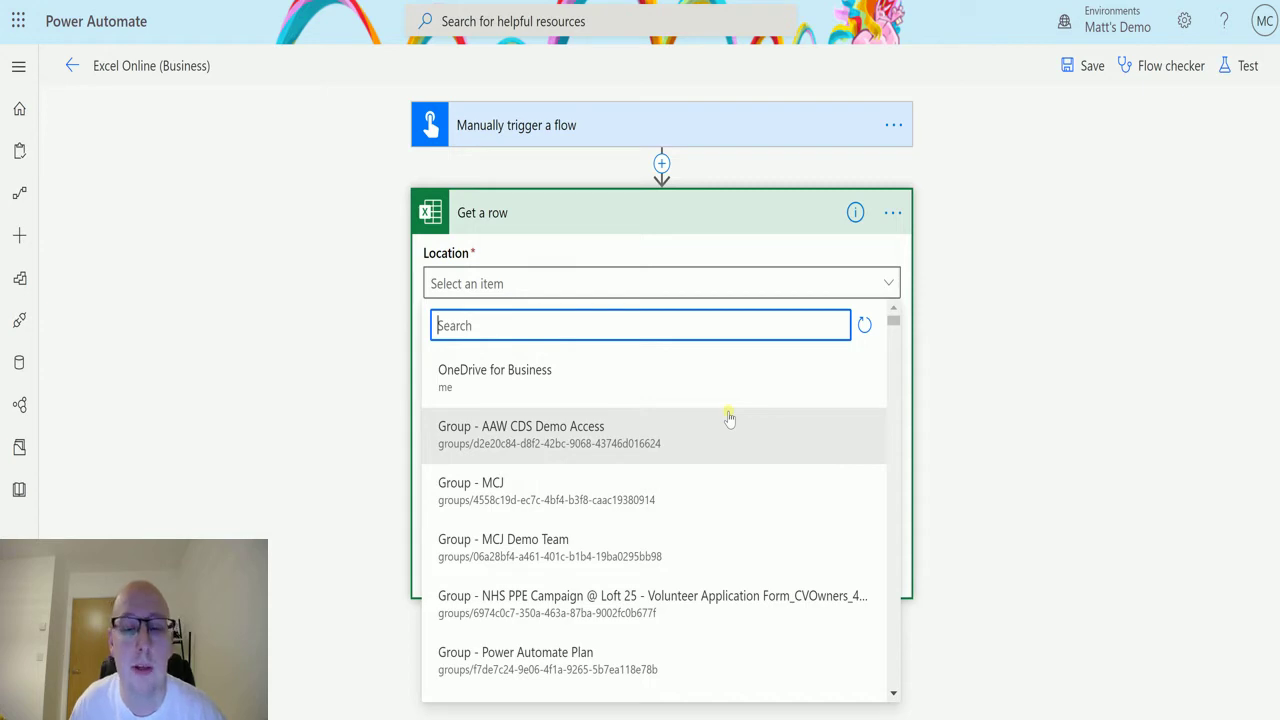
click(451, 378)
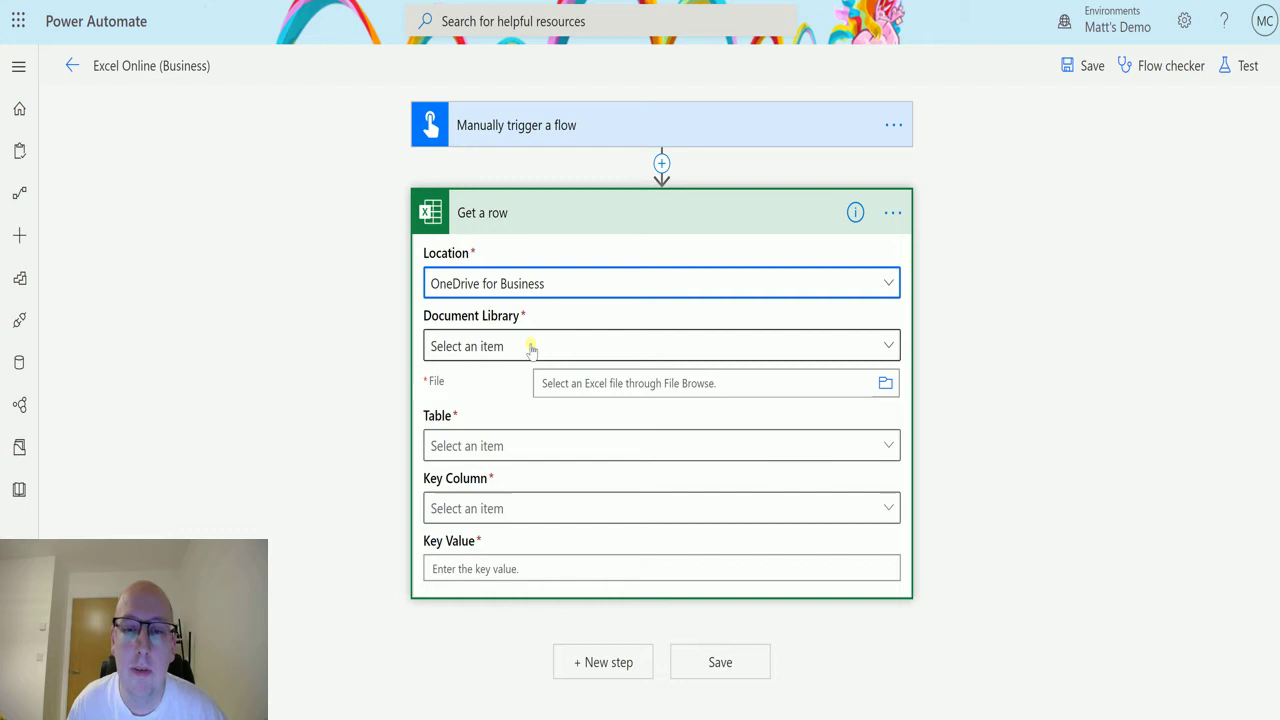
- Try the second OneDrive entry as the document library and browse it for an Excel file
click(531, 347)
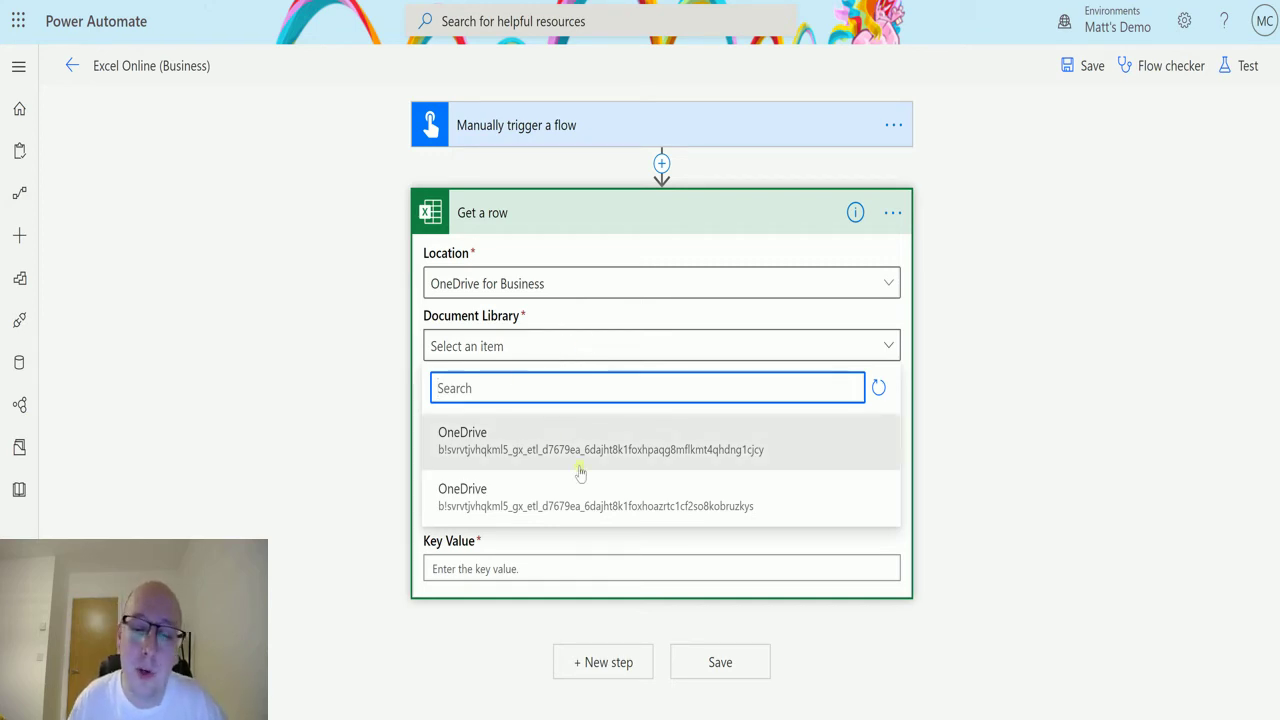
click(665, 494)
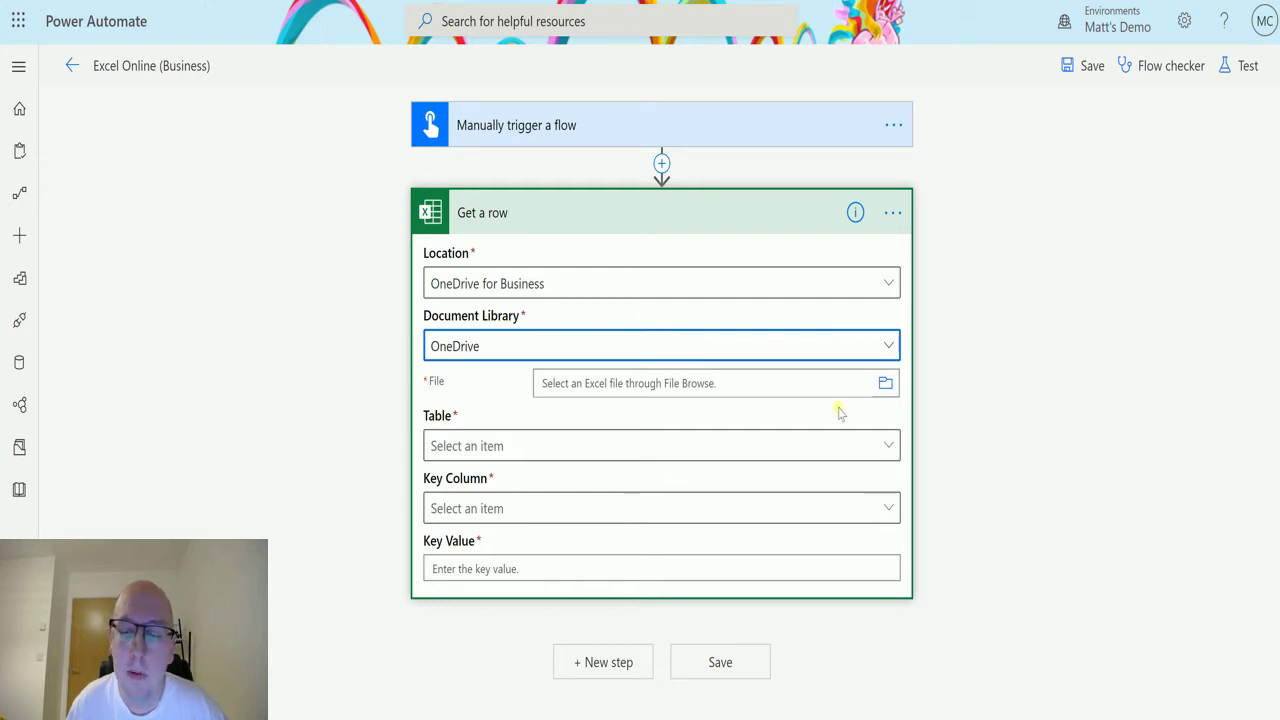
click(885, 384)
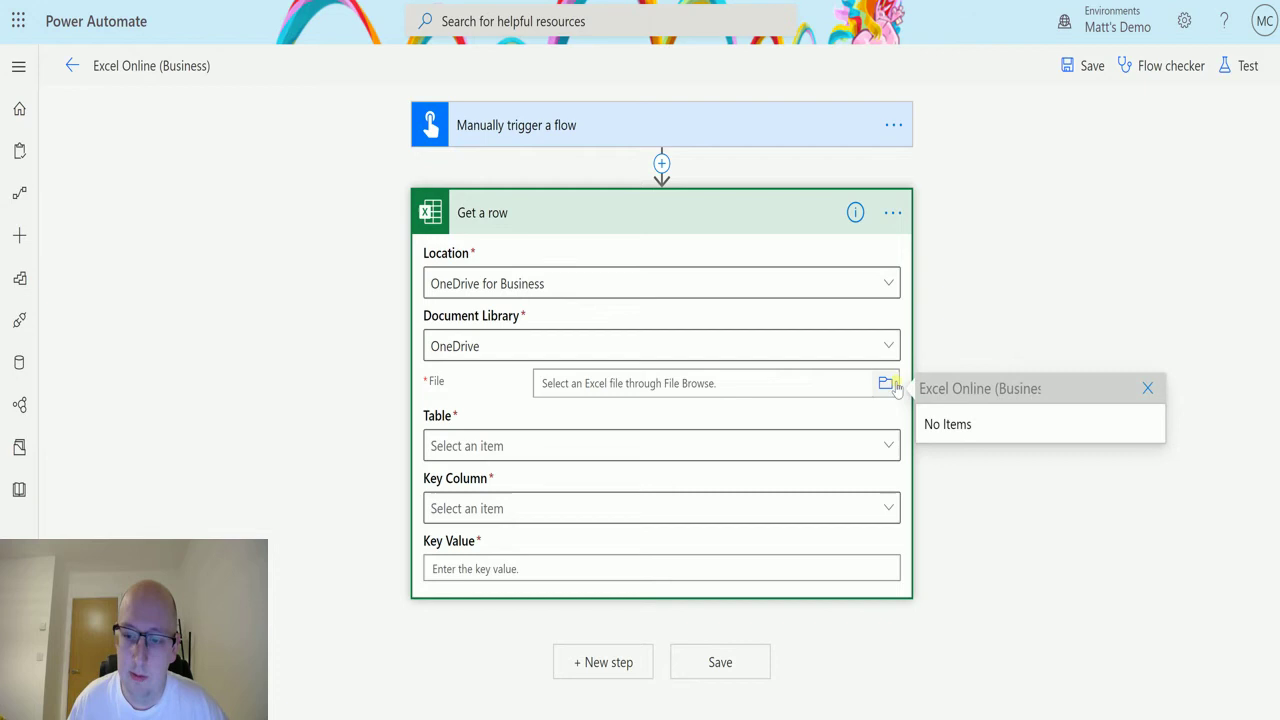
click(1147, 388)
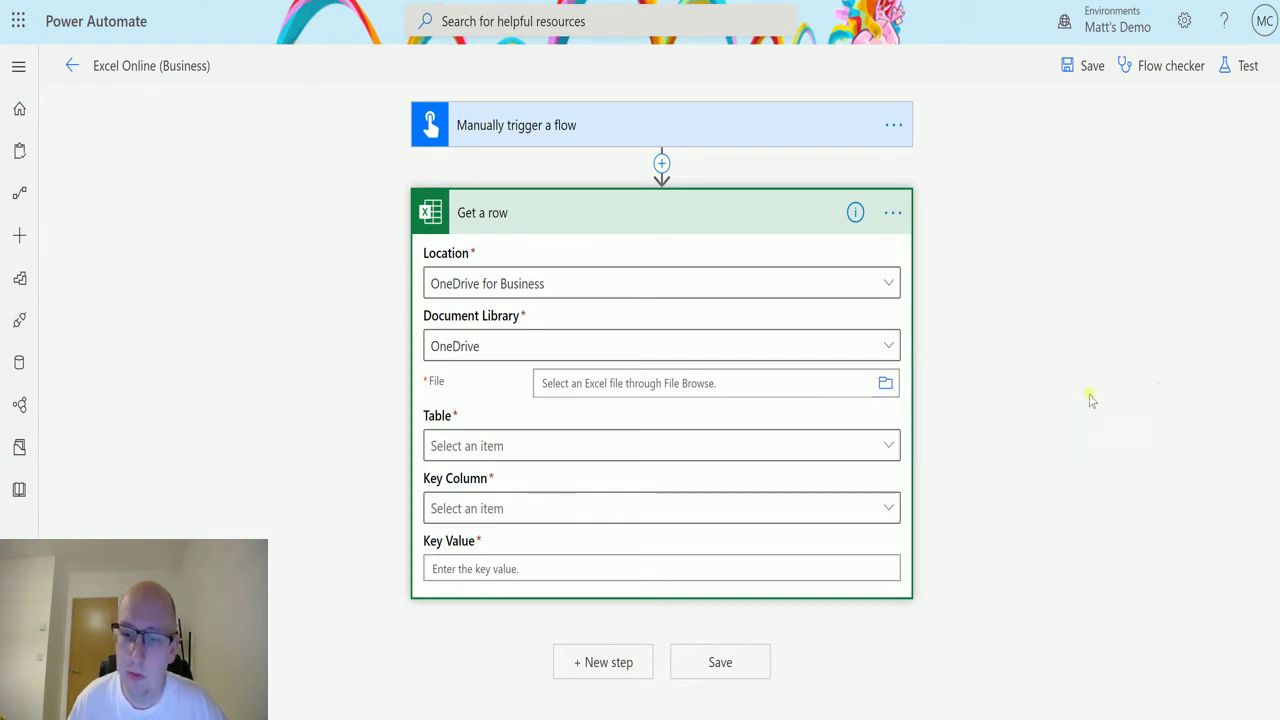
- Set the document library to the first OneDrive entry and choose FlowBook.xlsx from the PowerAutomate folder as the file
click(877, 346)
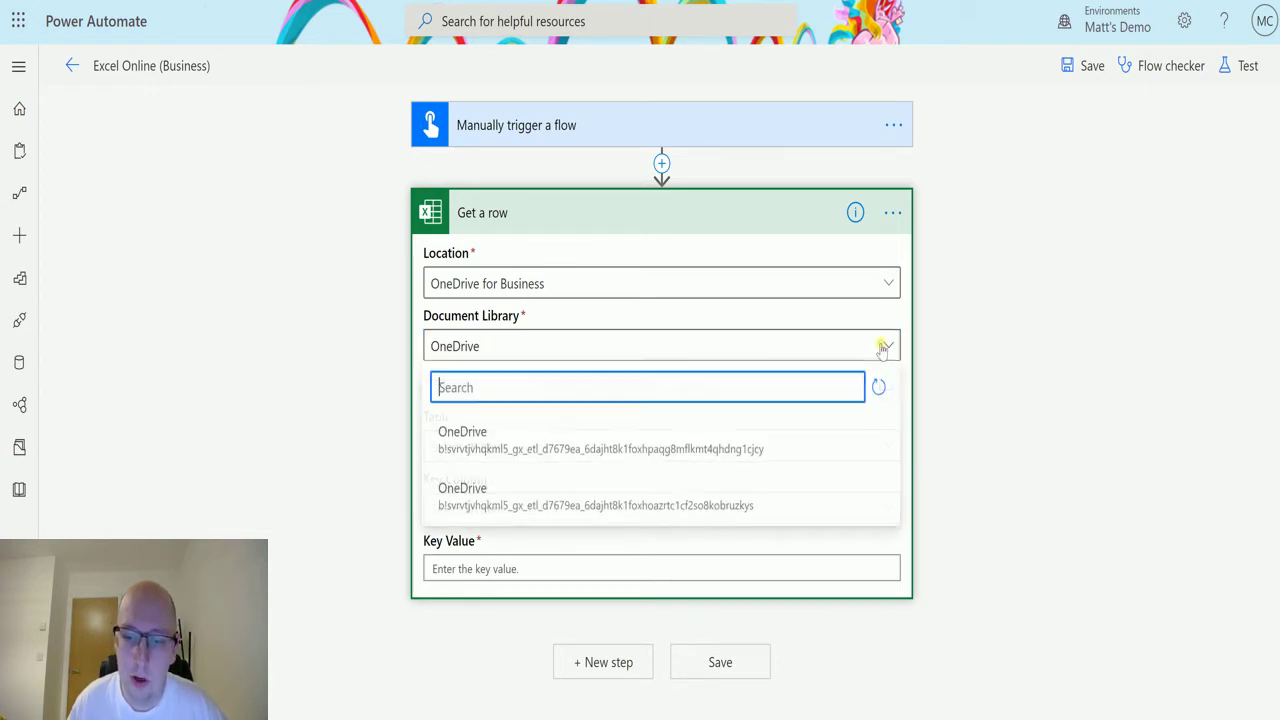
click(648, 440)
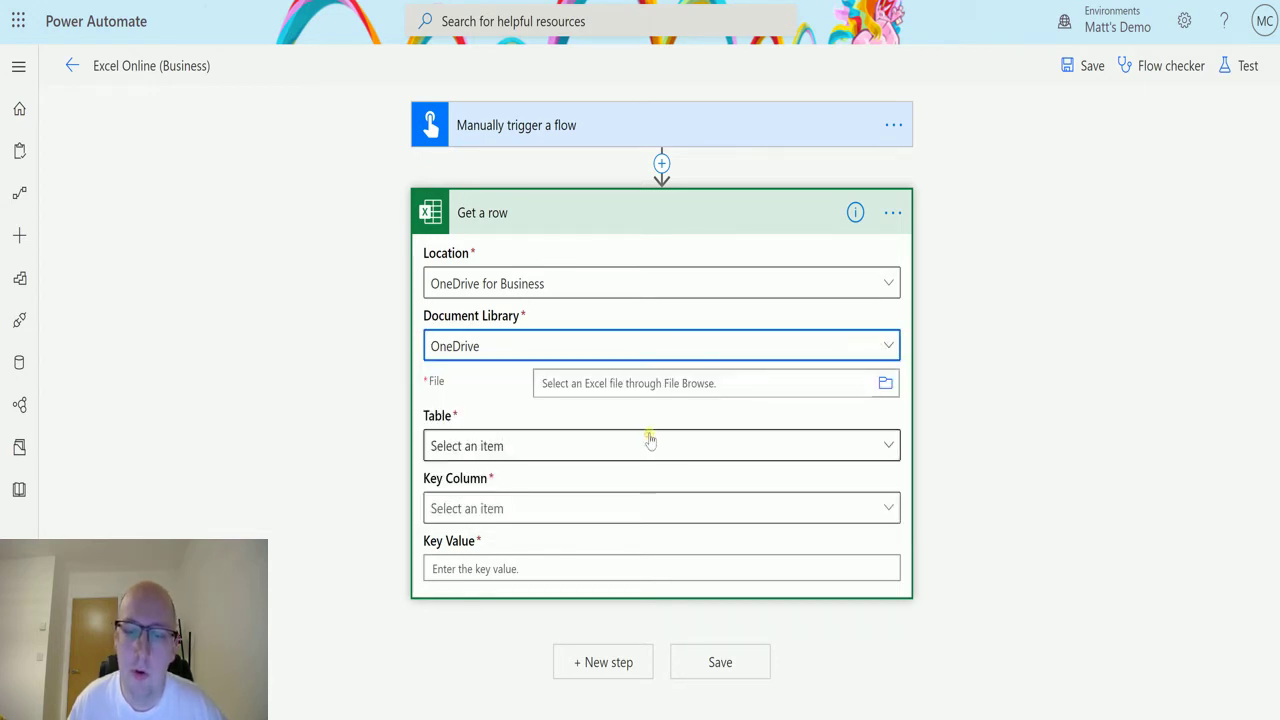
click(885, 385)
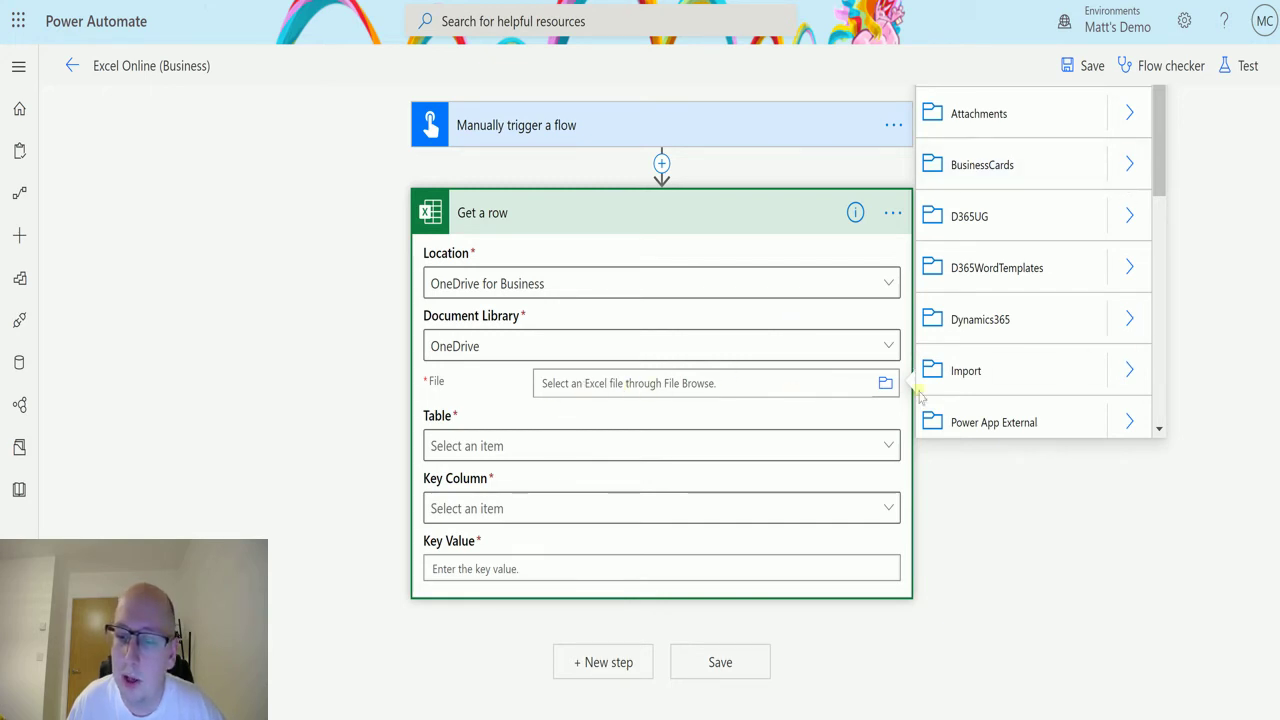
drag(1158, 160, 1171, 257)
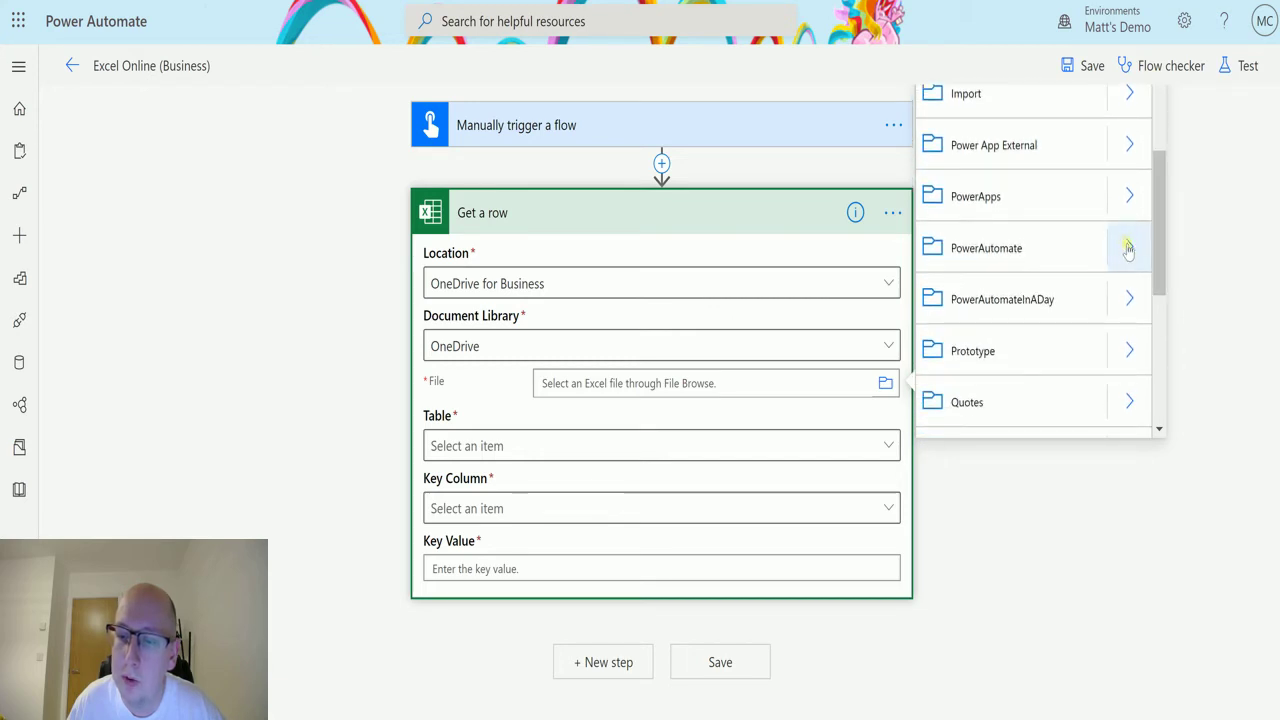
click(1129, 249)
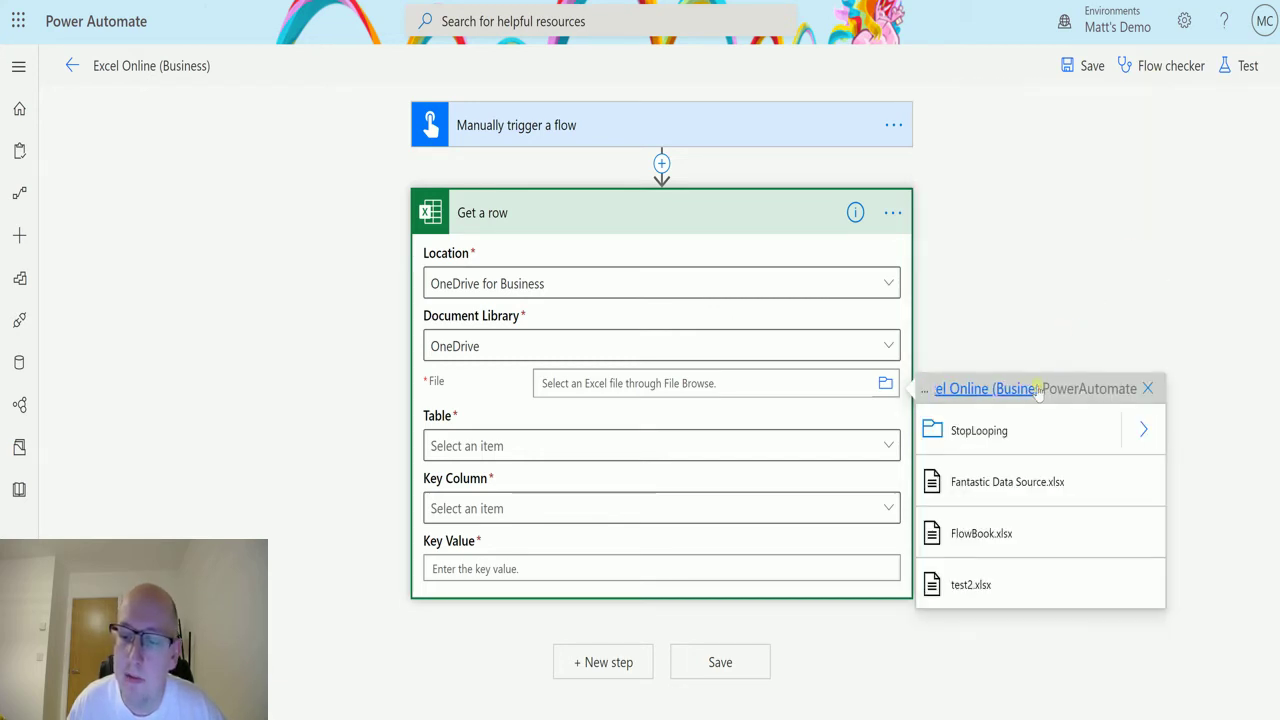
click(980, 535)
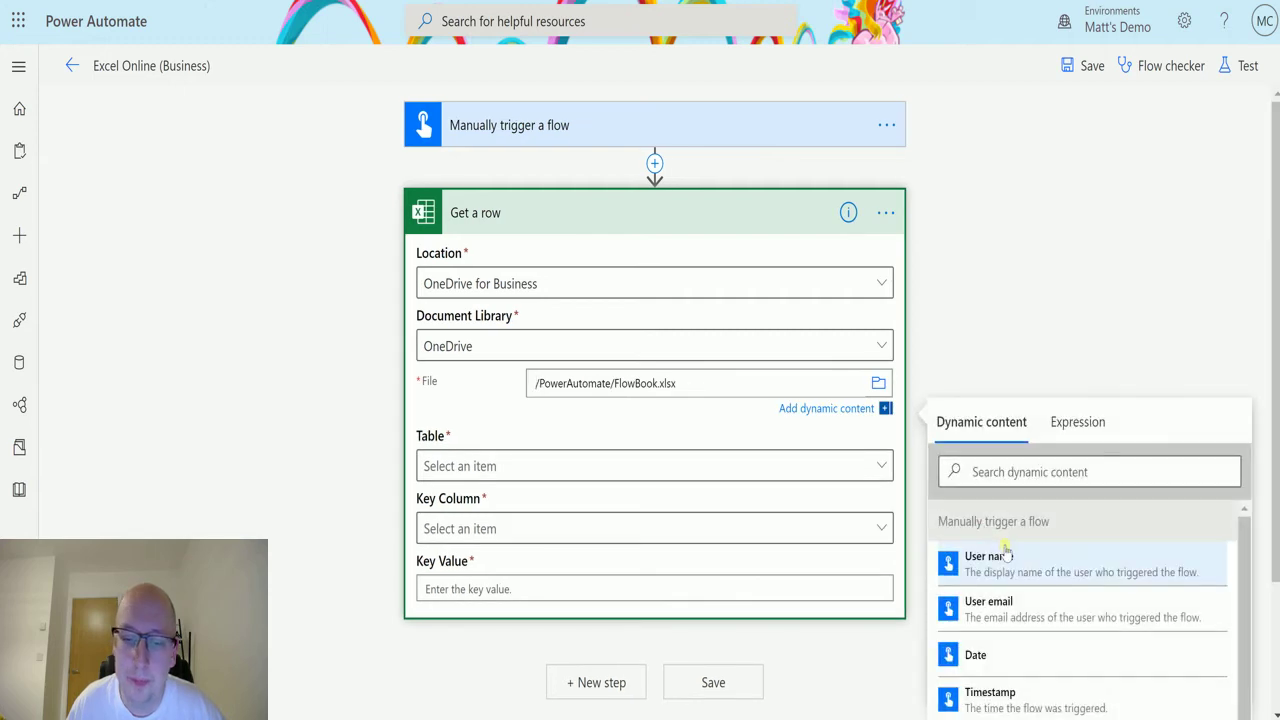
- Switch to the FlowBook workbook in Excel and examine the table's column headers from Name to AKA
click(329, 382)
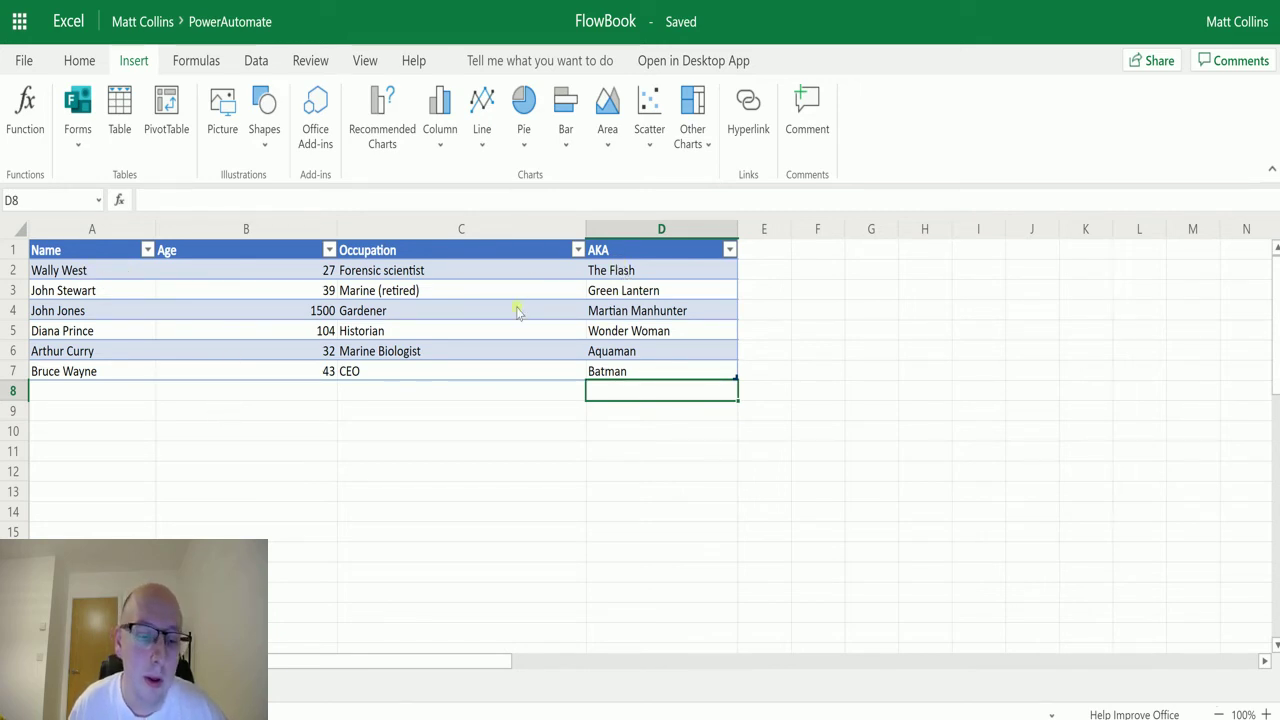
click(443, 440)
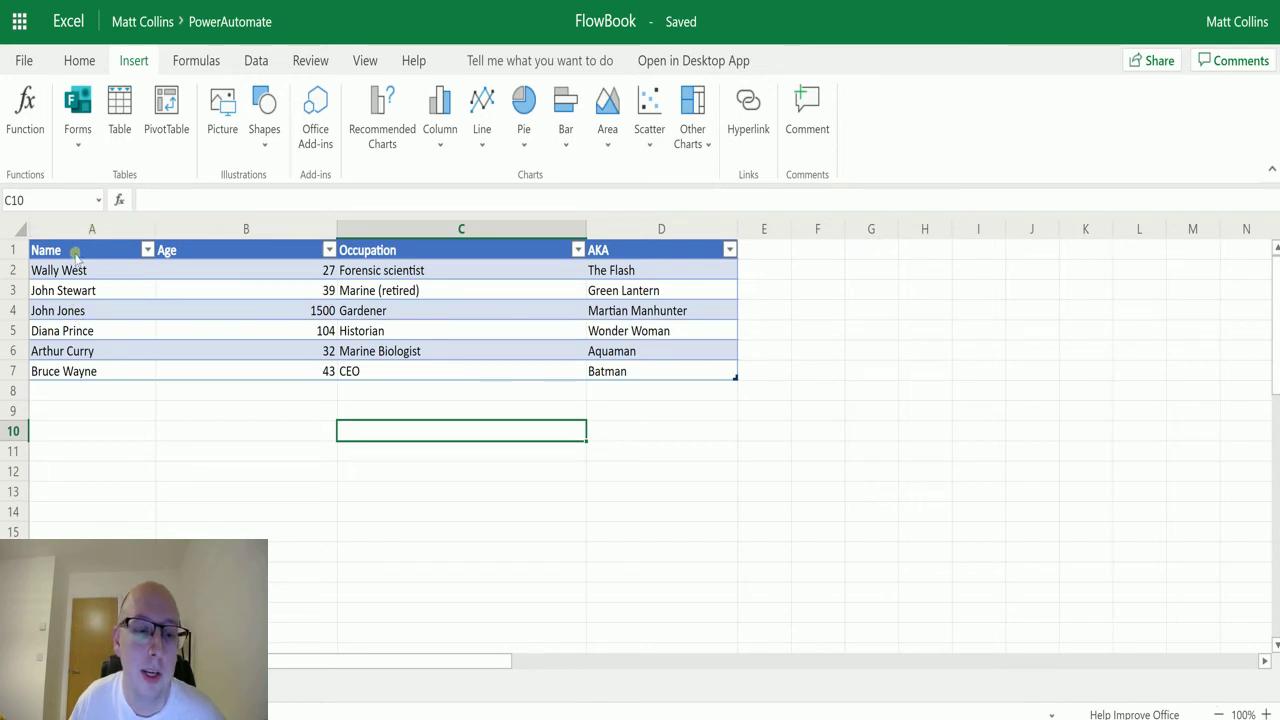
click(117, 252)
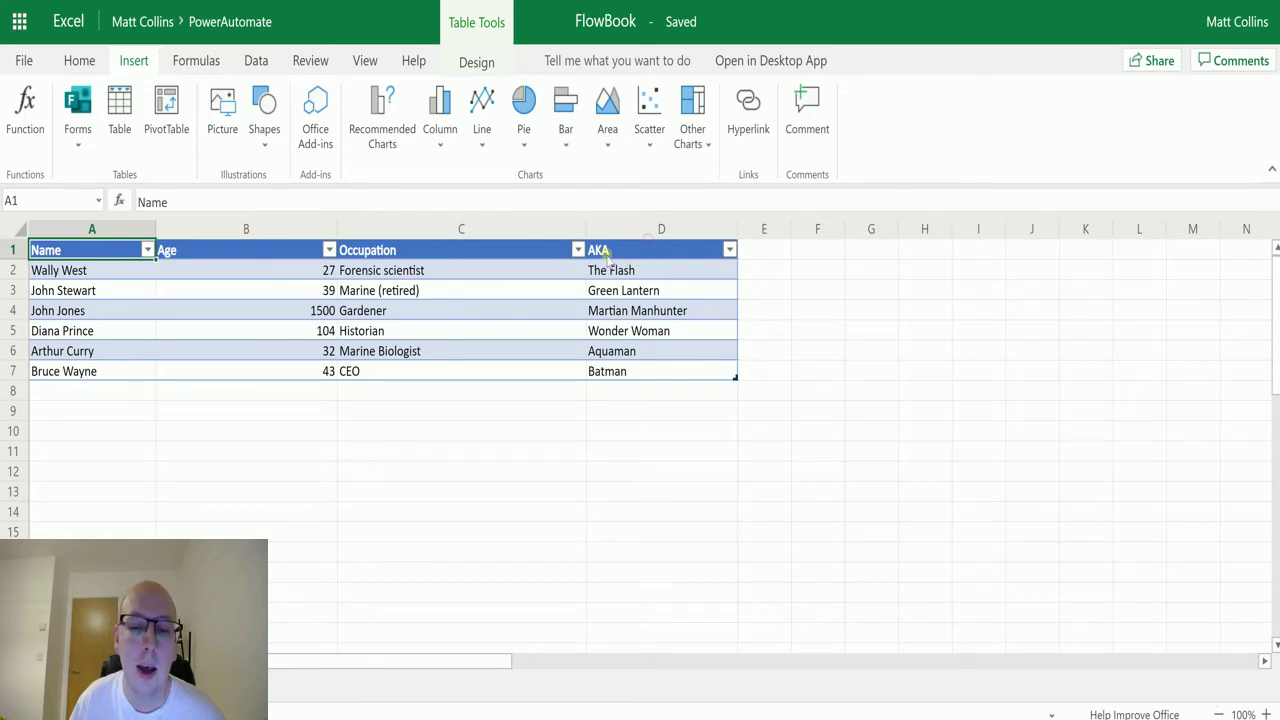
click(622, 253)
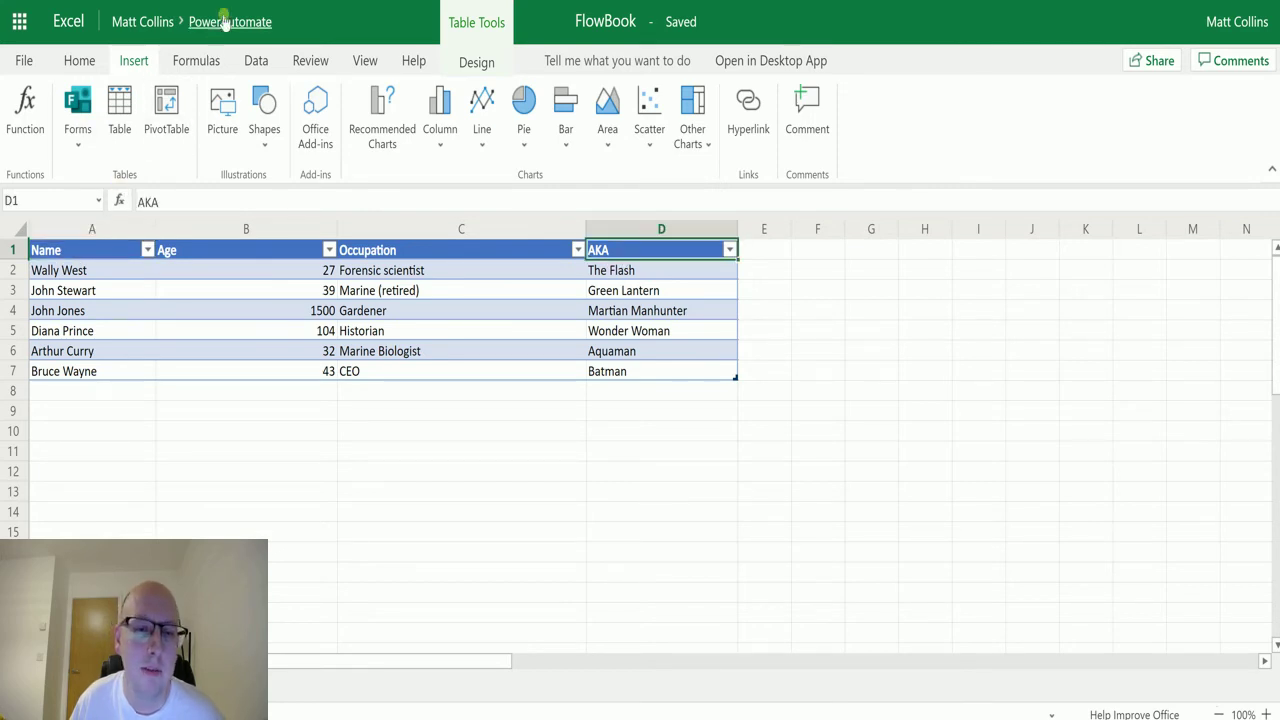
key(ctrl+Tab)
key(ctrl+Tab)
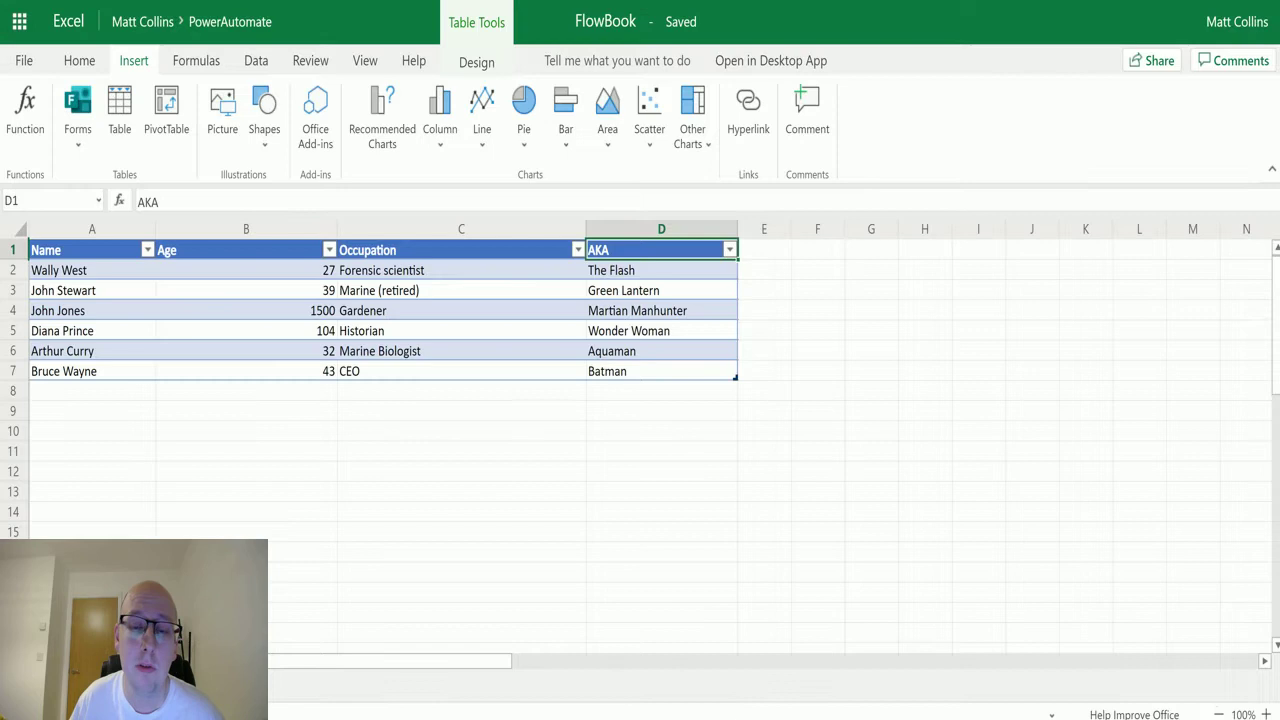
- Examine the table's data rows for a value that identifies a single row, comparing names and ages around row 3
click(77, 316)
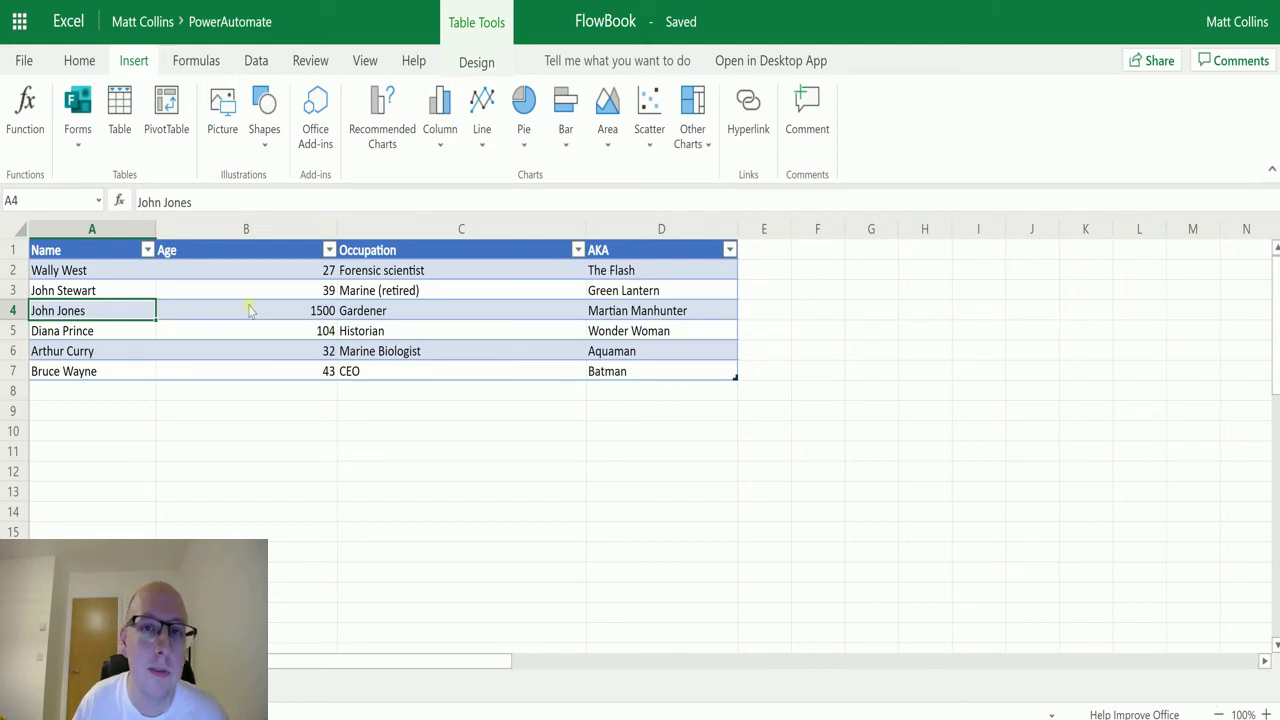
click(276, 289)
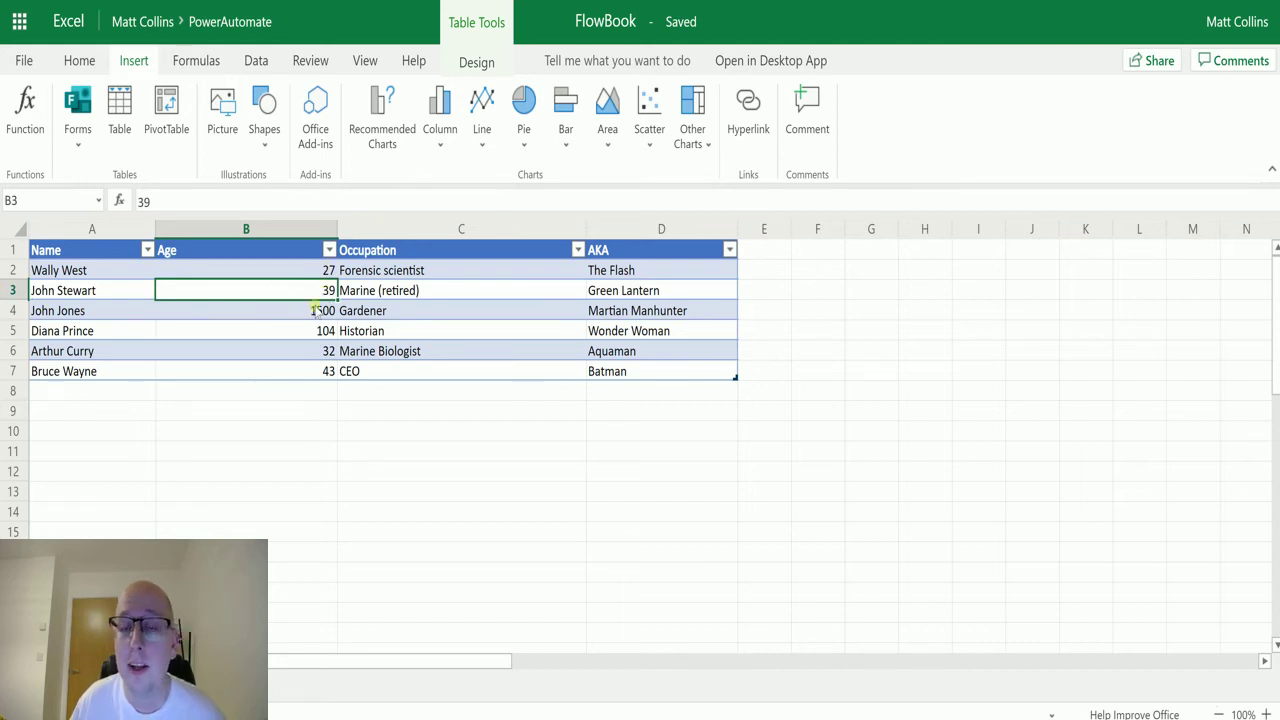
click(14, 290)
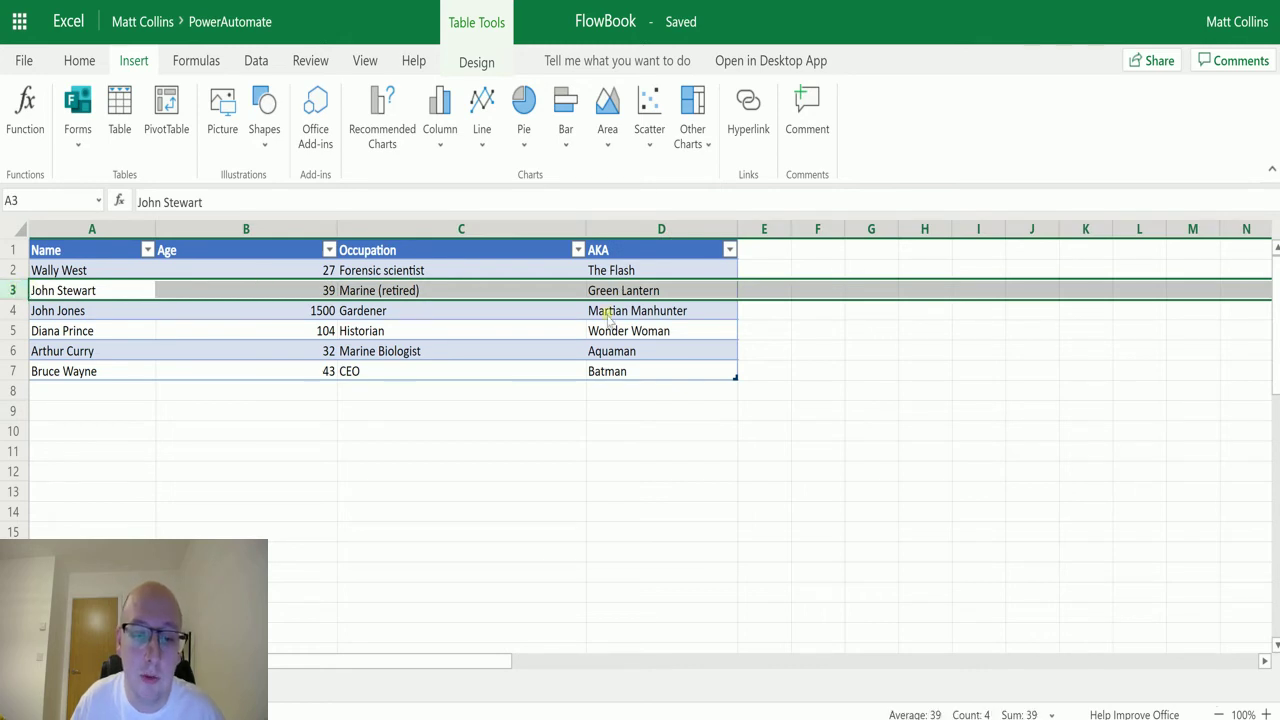
click(298, 316)
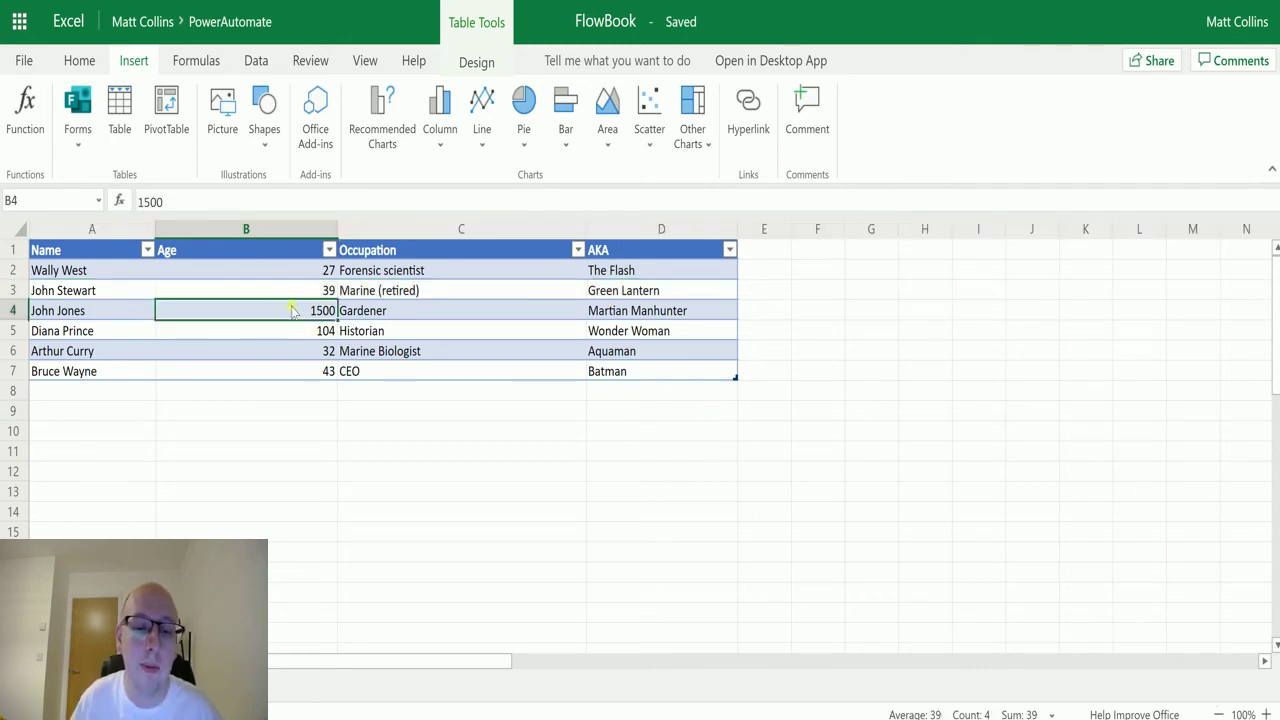
click(296, 292)
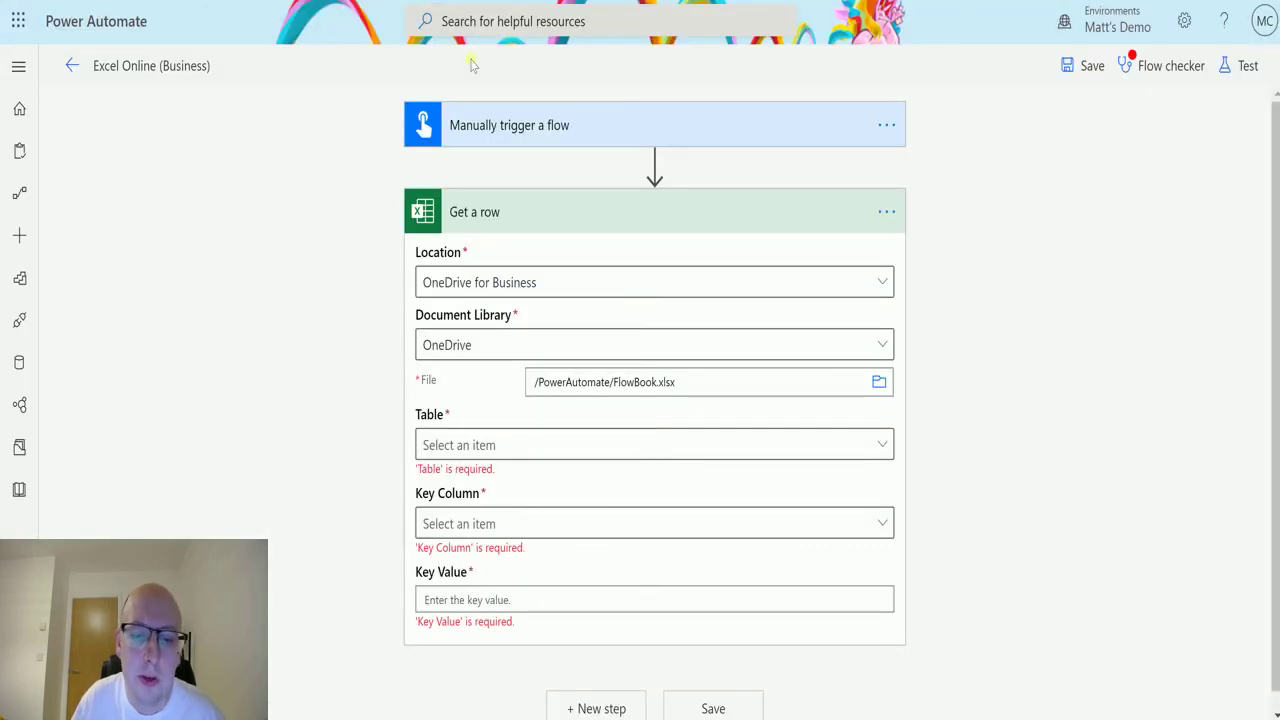
- Switch back to Power Automate and set the Get a row table to Table1, key column to Age and key value to 39
click(546, 446)
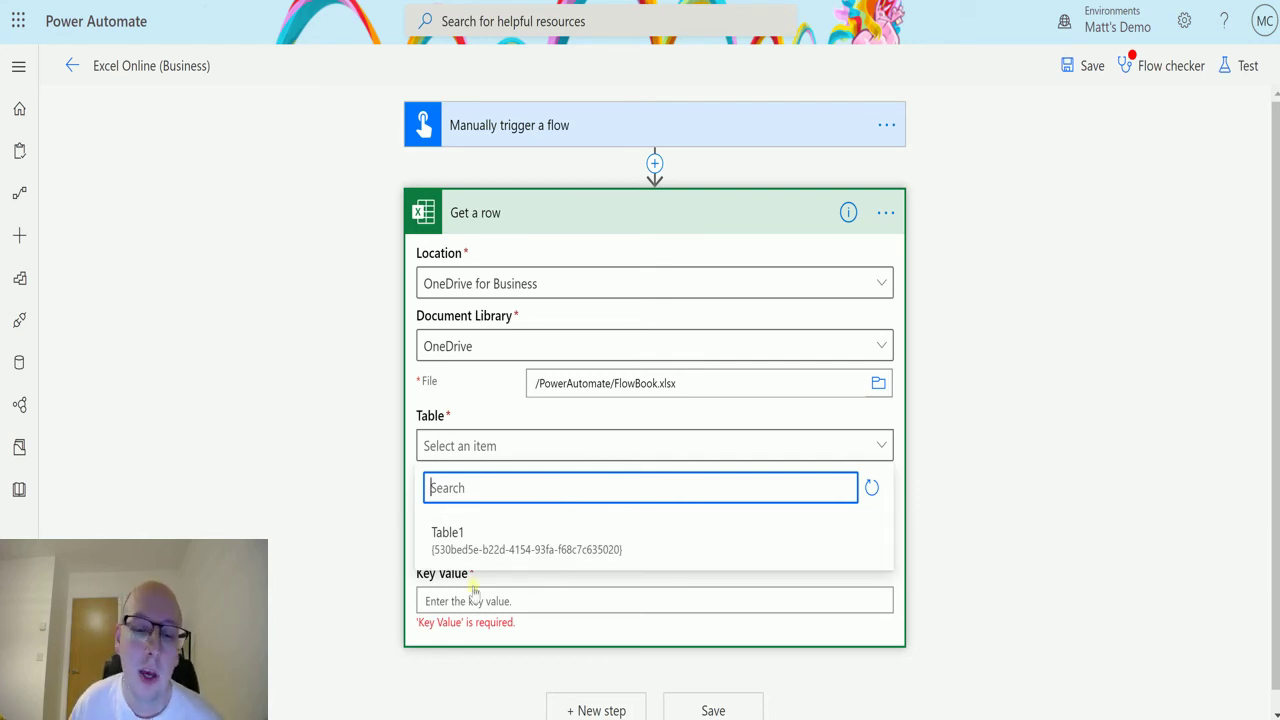
click(476, 539)
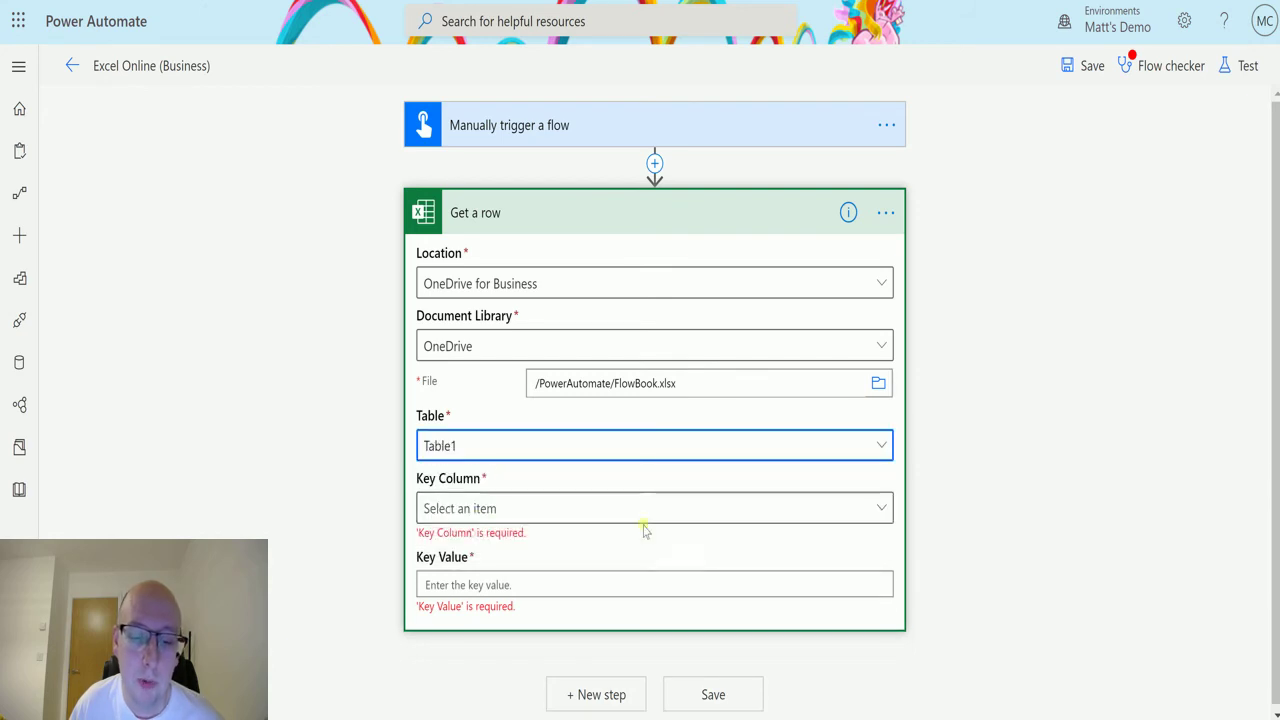
click(542, 507)
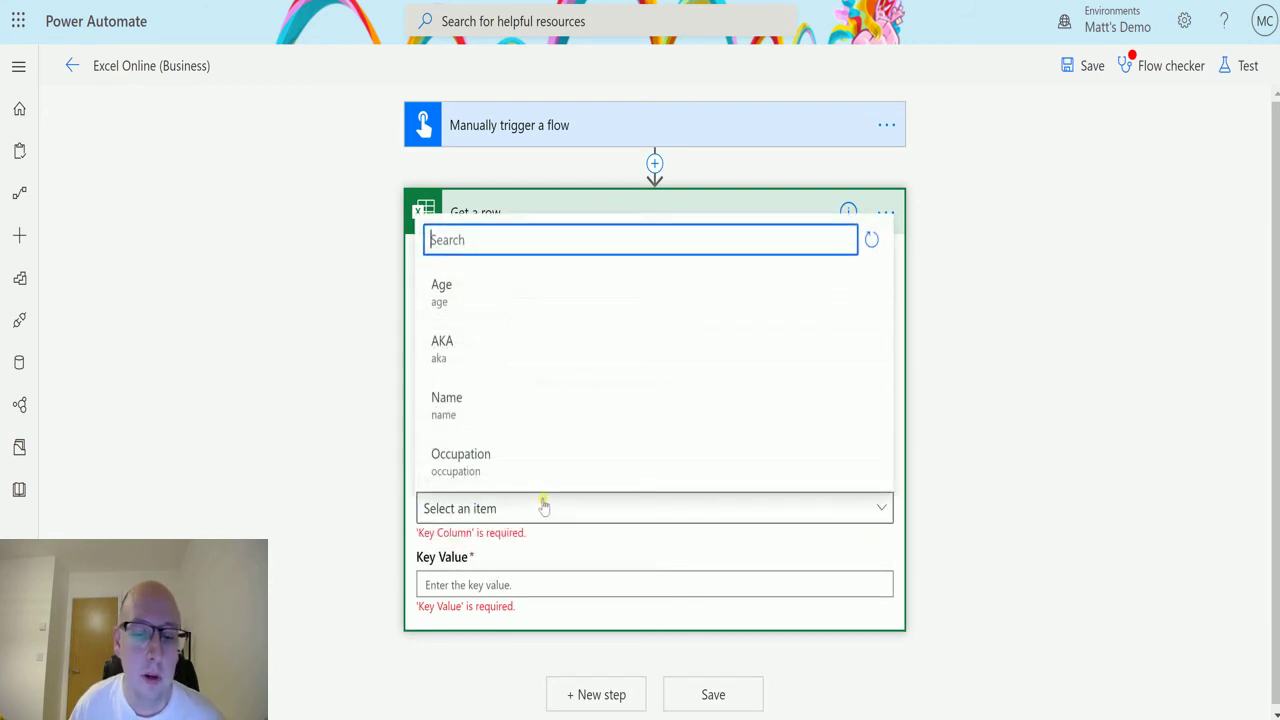
click(500, 293)
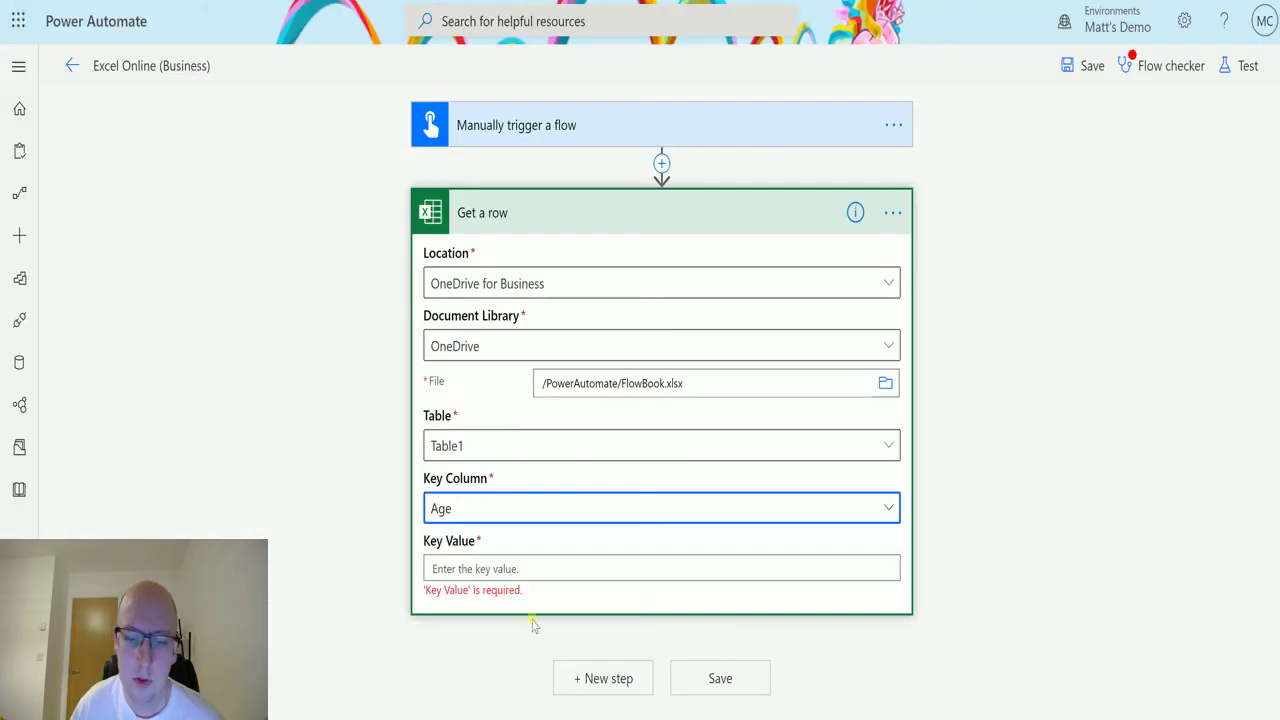
click(537, 569)
text(39)
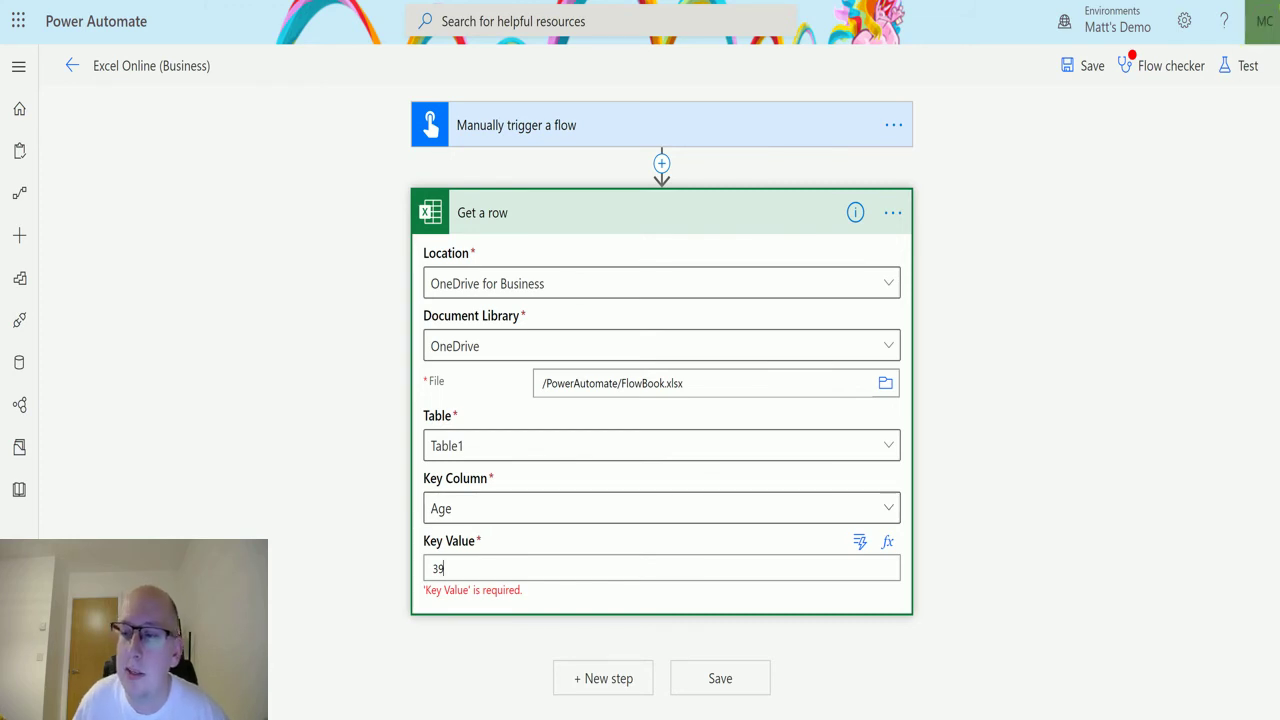
- Save the flow and run a test of it with the trigger performed manually
click(1248, 67)
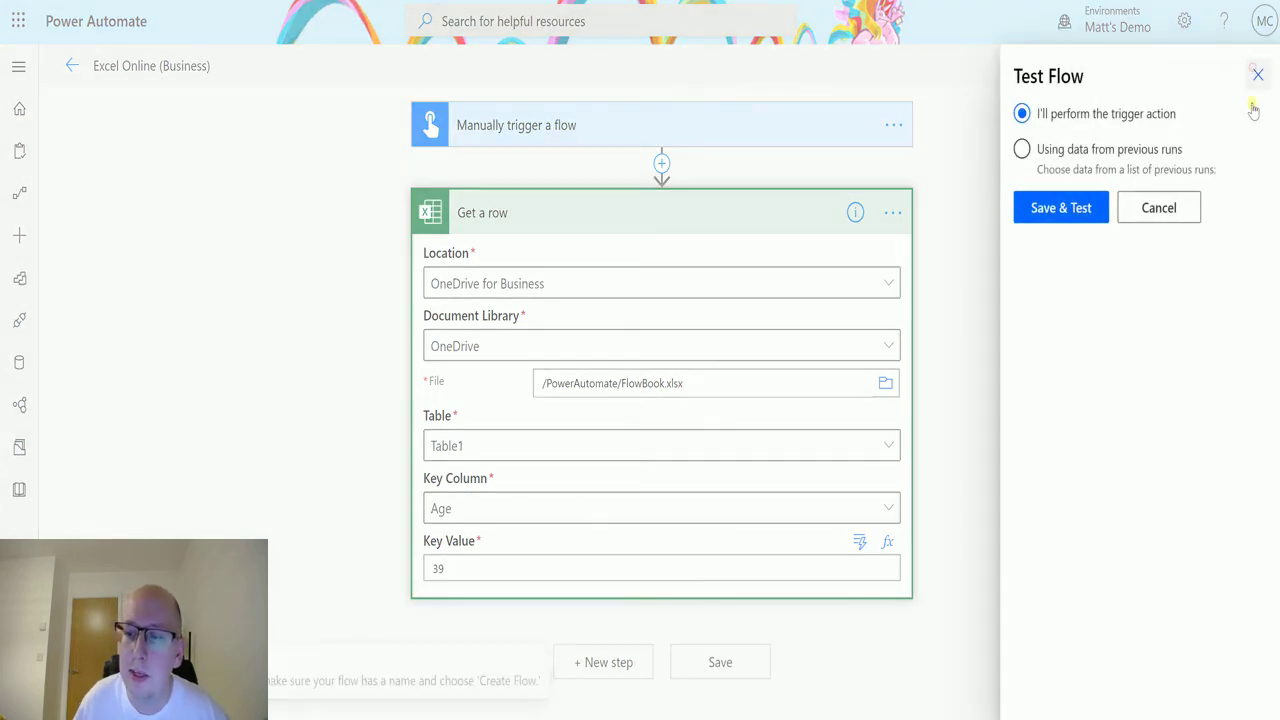
click(1074, 206)
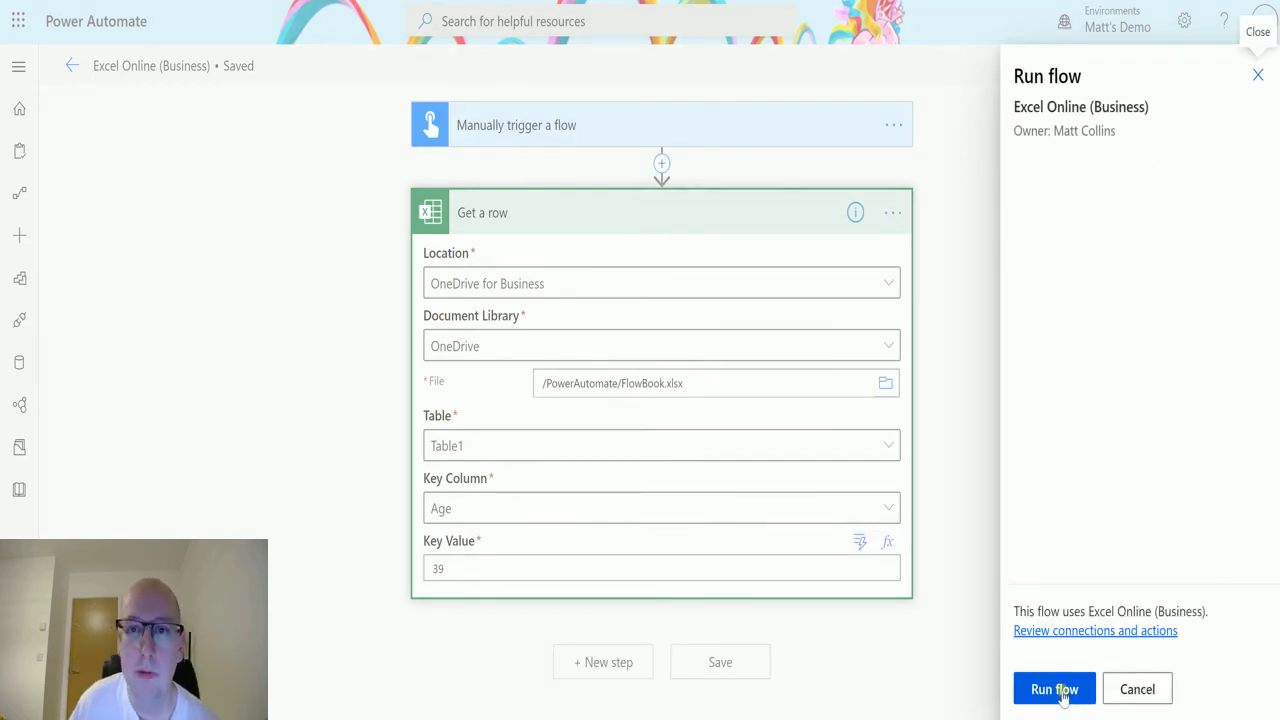
click(1055, 689)
click(1047, 689)
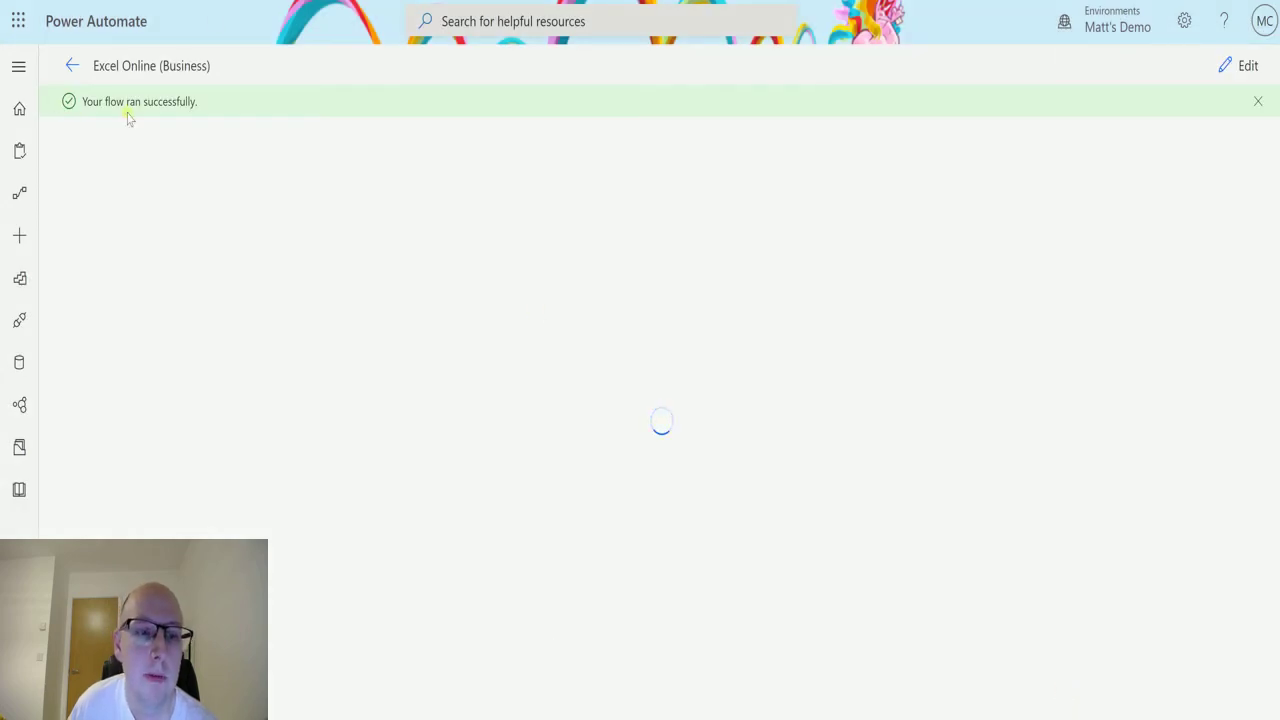
- Open the Get a row action in the test run's results and review the inputs it used
click(600, 259)
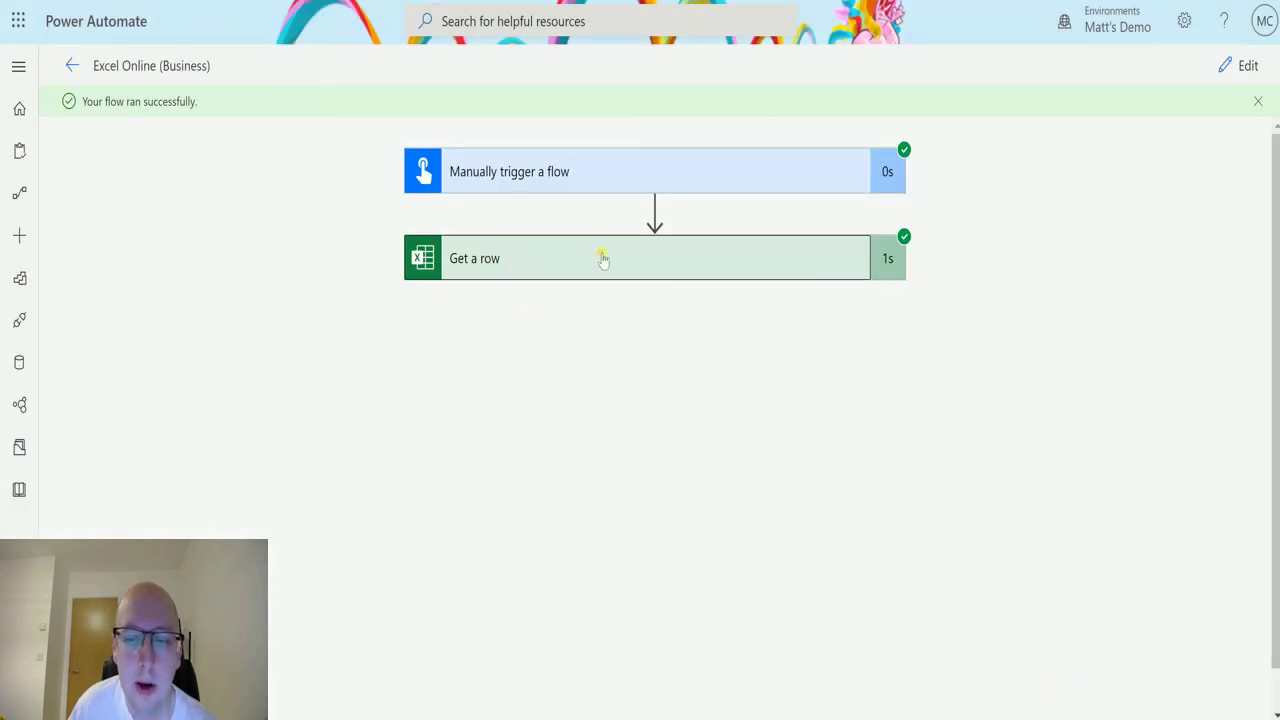
scroll(700, 214, down, 3)
scroll(690, 212, up, 2)
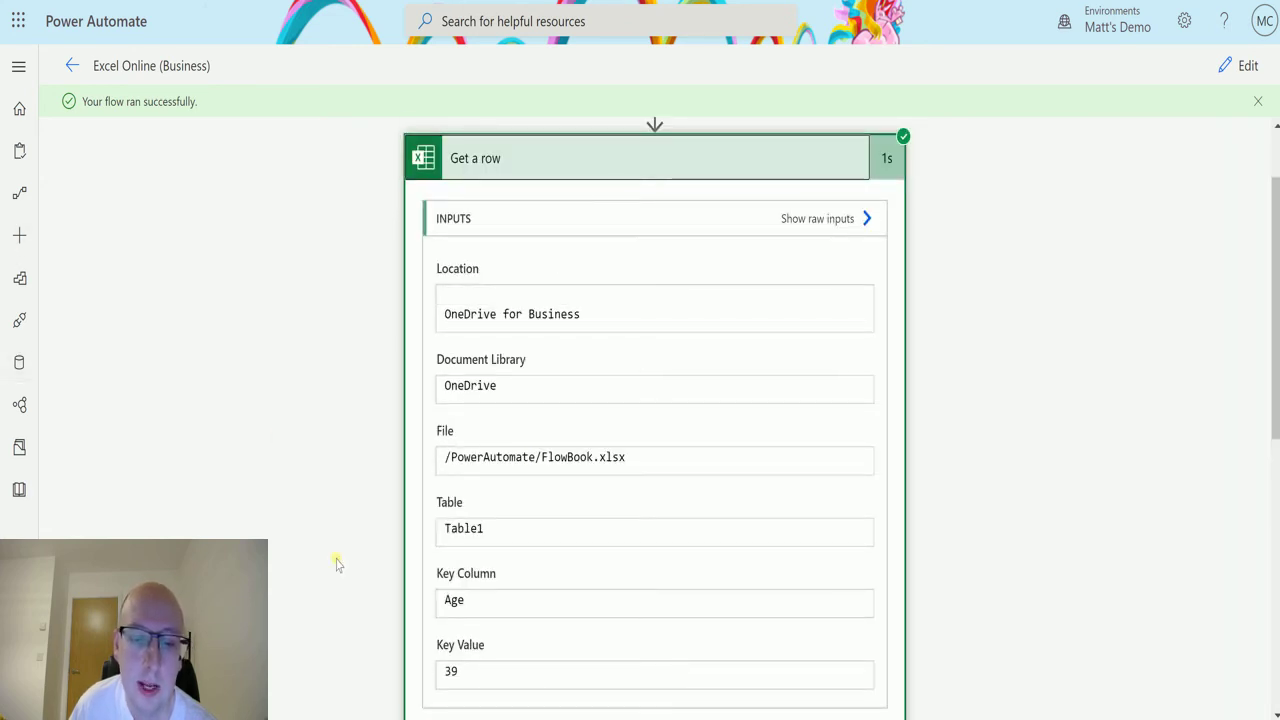
- Review the Get a row action's outputs, checking the Name, Age, Occupation and AKA fields against the key value
scroll(506, 334, down, 6)
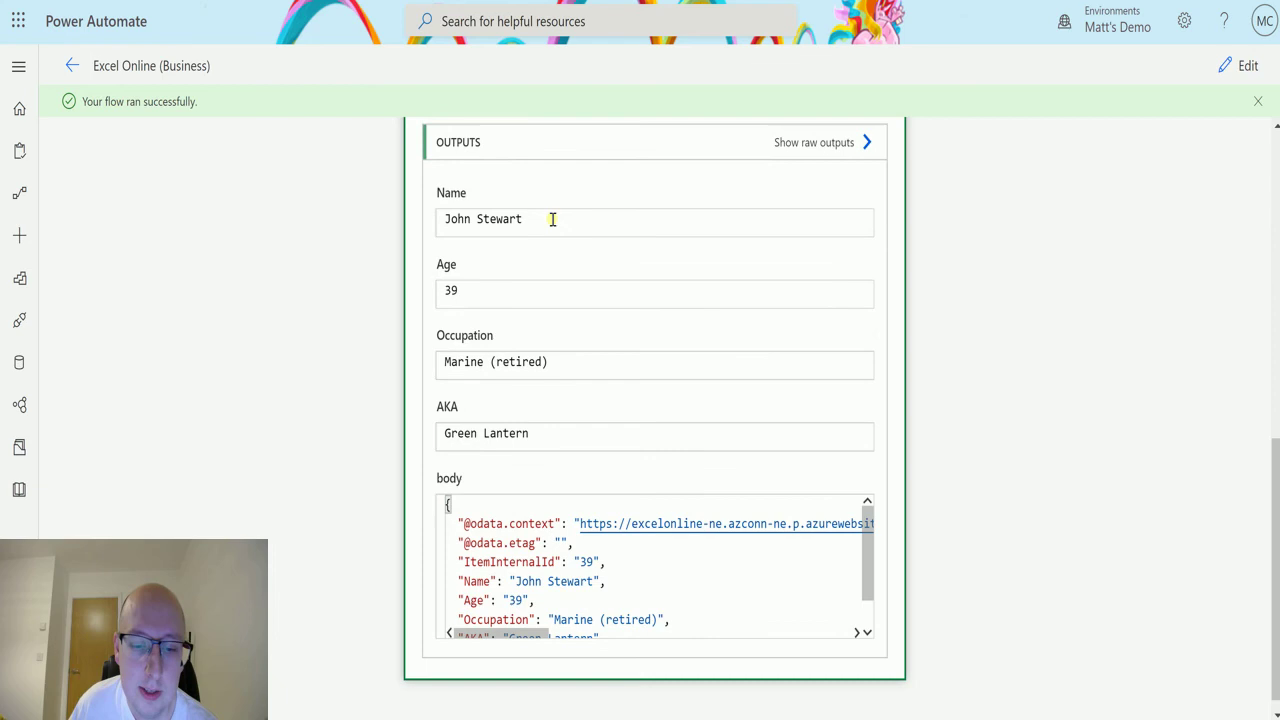
scroll(596, 370, up, 1)
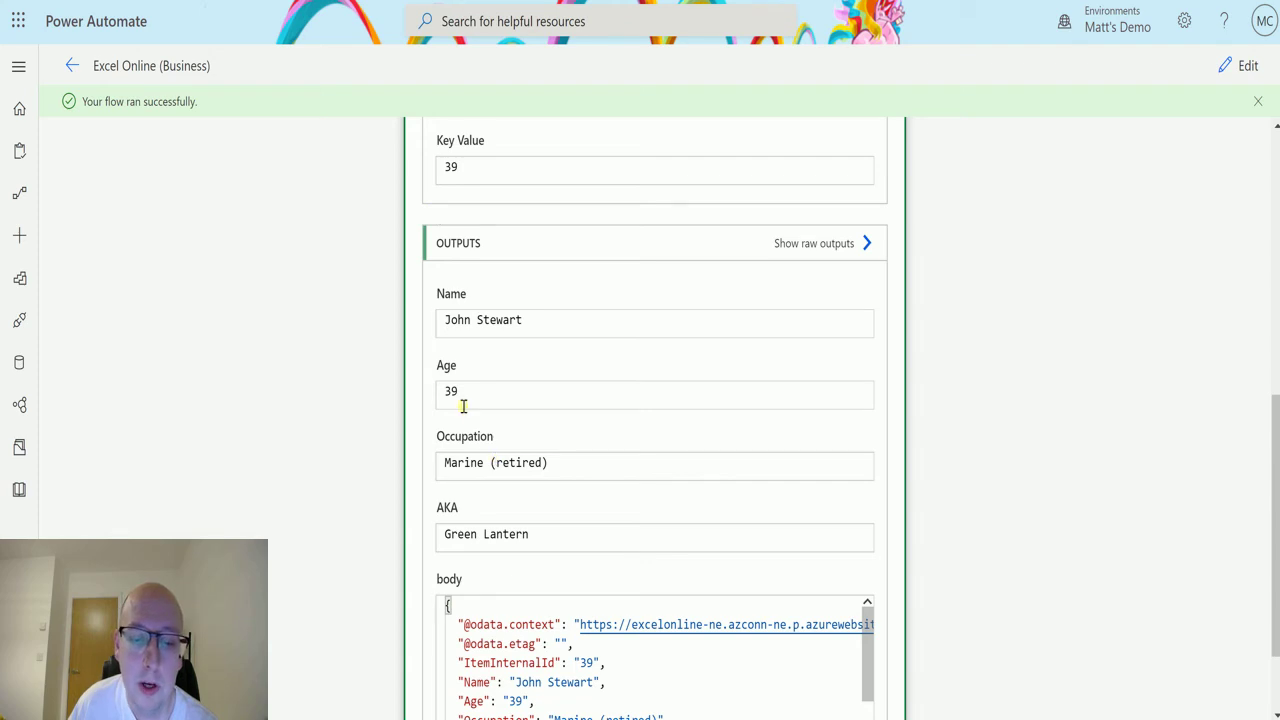
scroll(505, 485, down, 1)
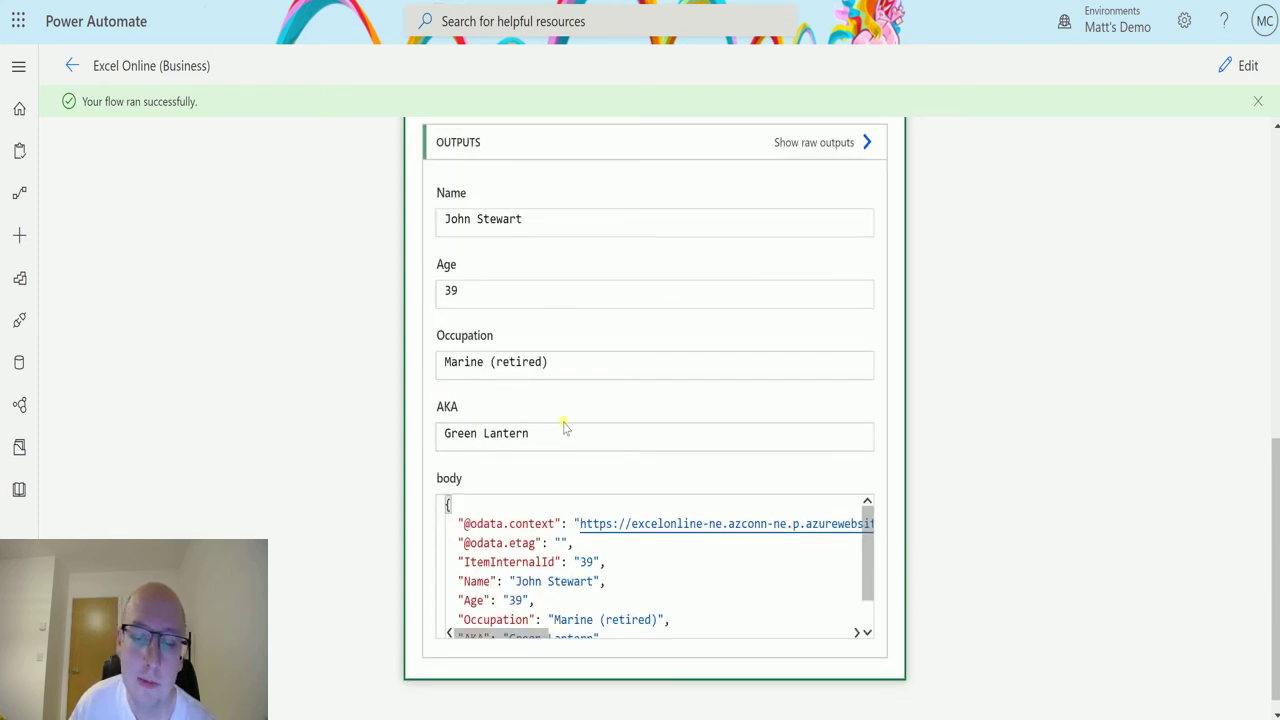
scroll(585, 435, down, 1)
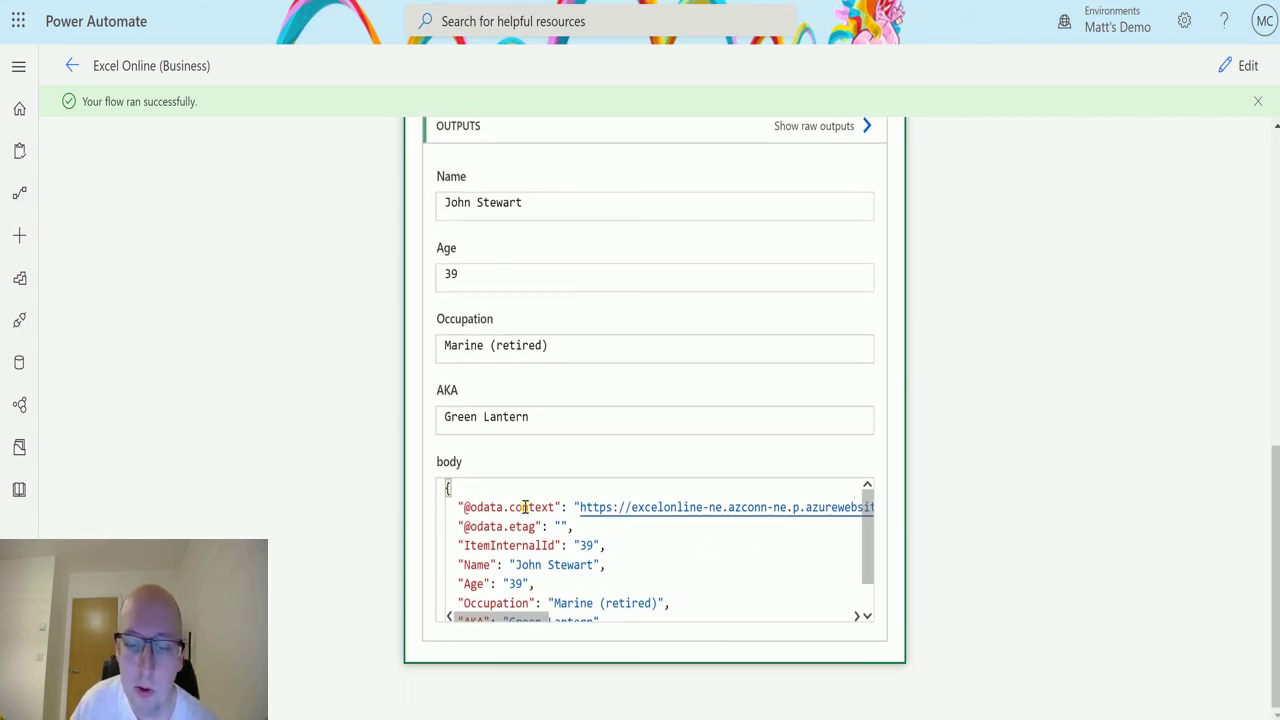
drag(514, 616, 530, 616)
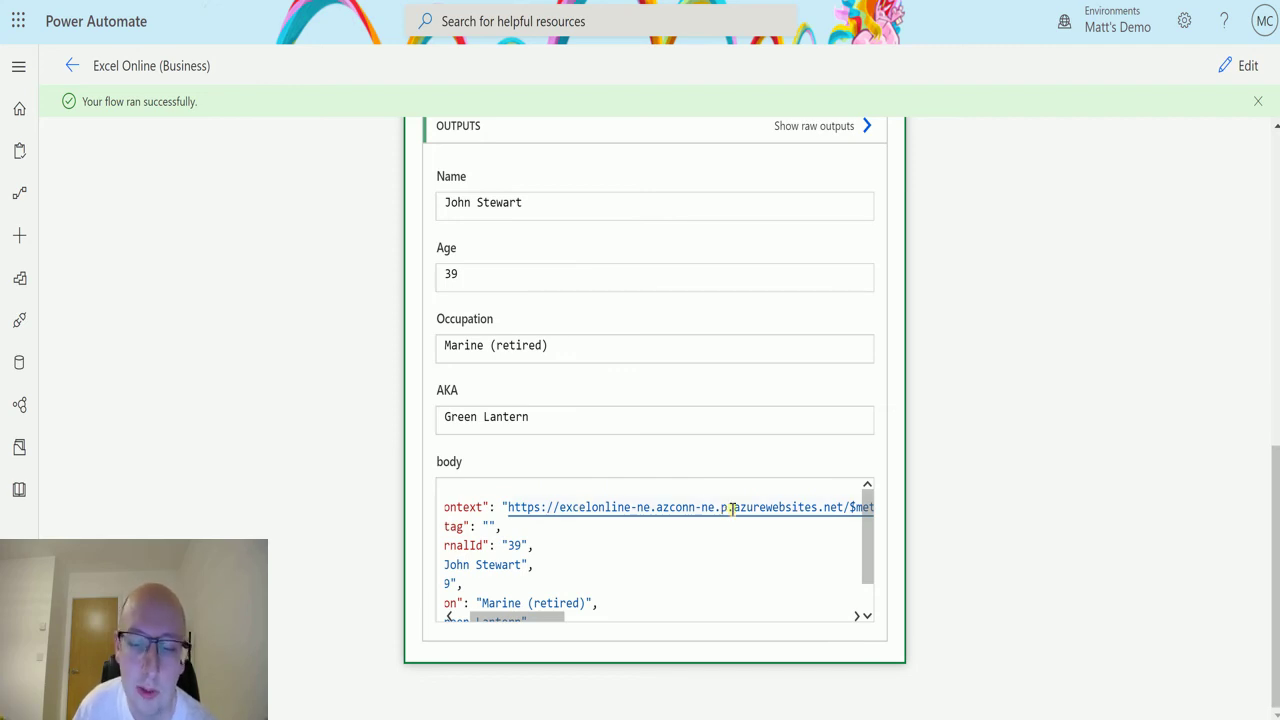
drag(565, 626, 478, 603)
click(535, 606)
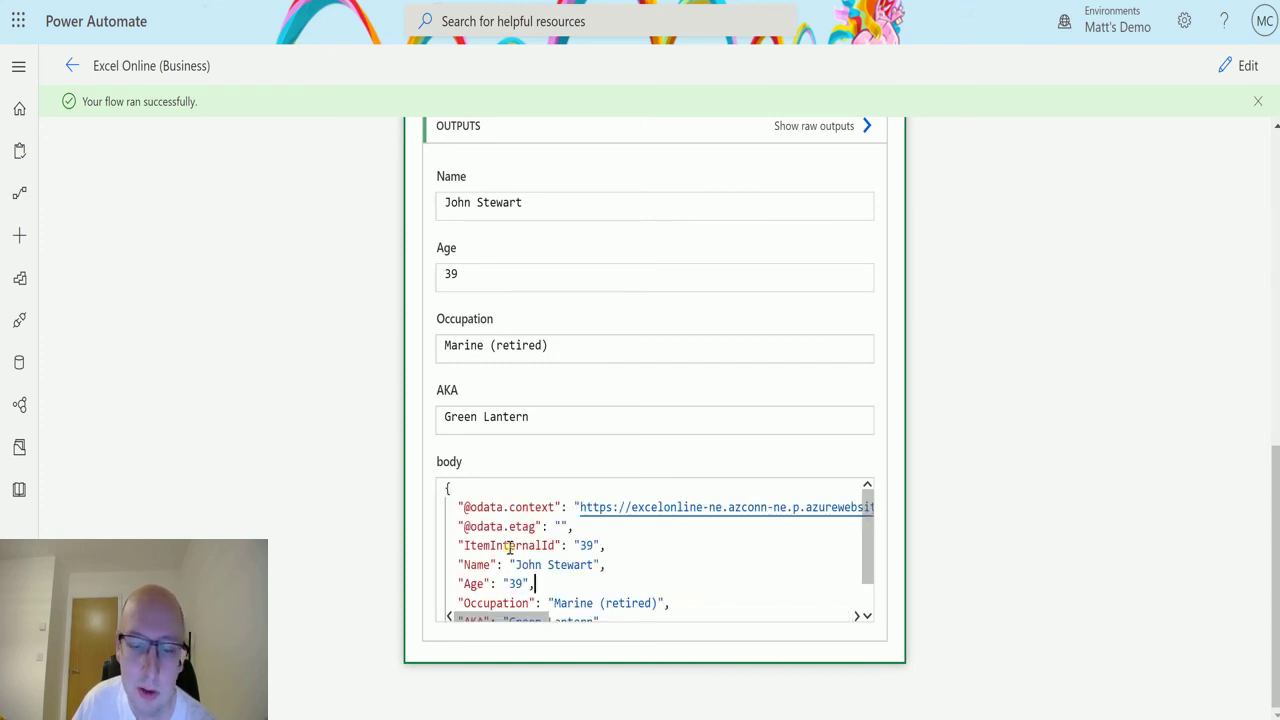
scroll(583, 524, down, 1)
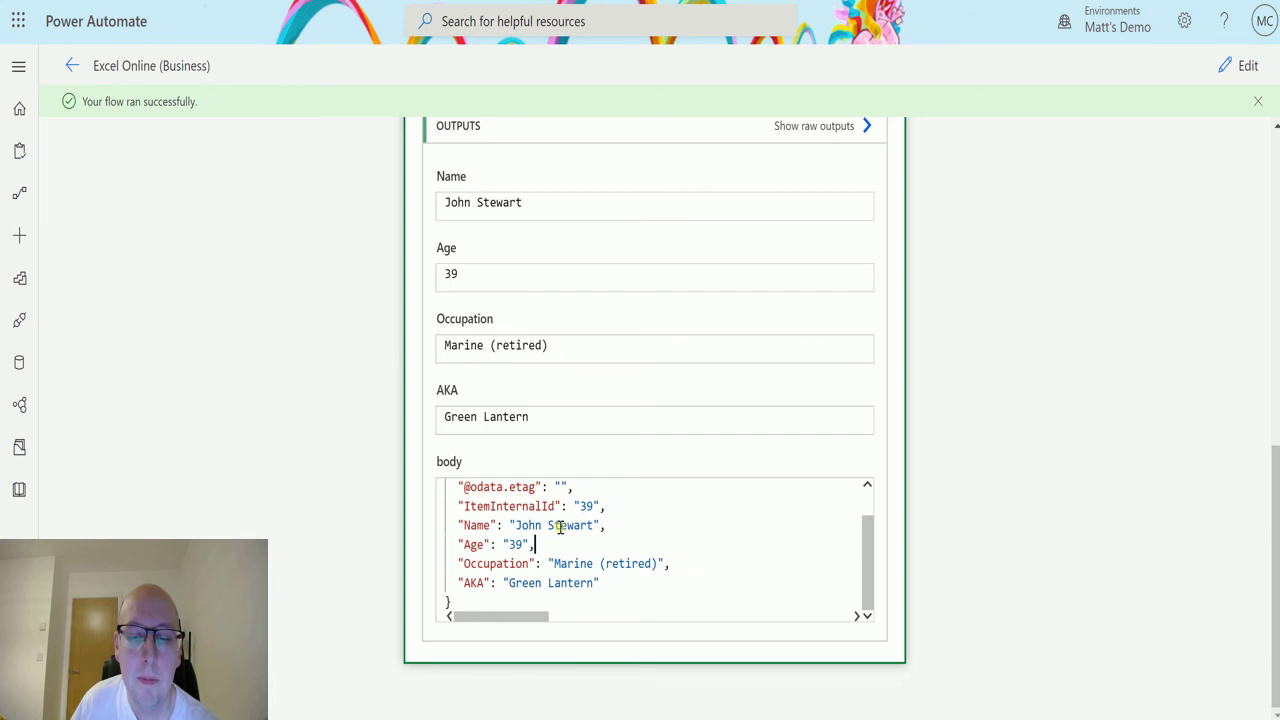